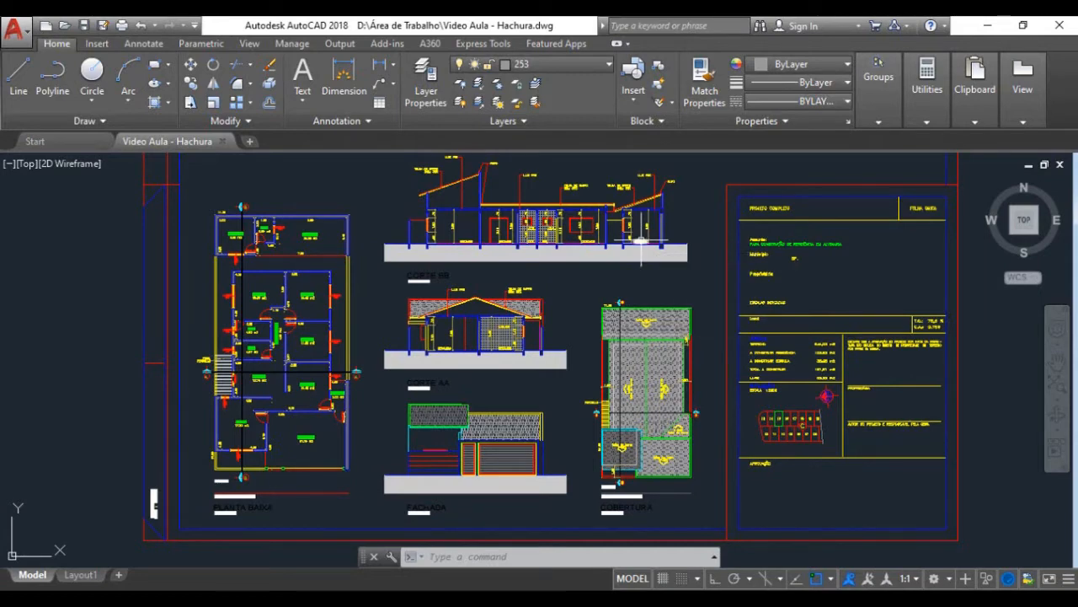
Step: Compare the hatched sheet with its unhatched copy and check the current layer
scroll(637, 265, "down", 4)
scroll(638, 267, "down", 4)
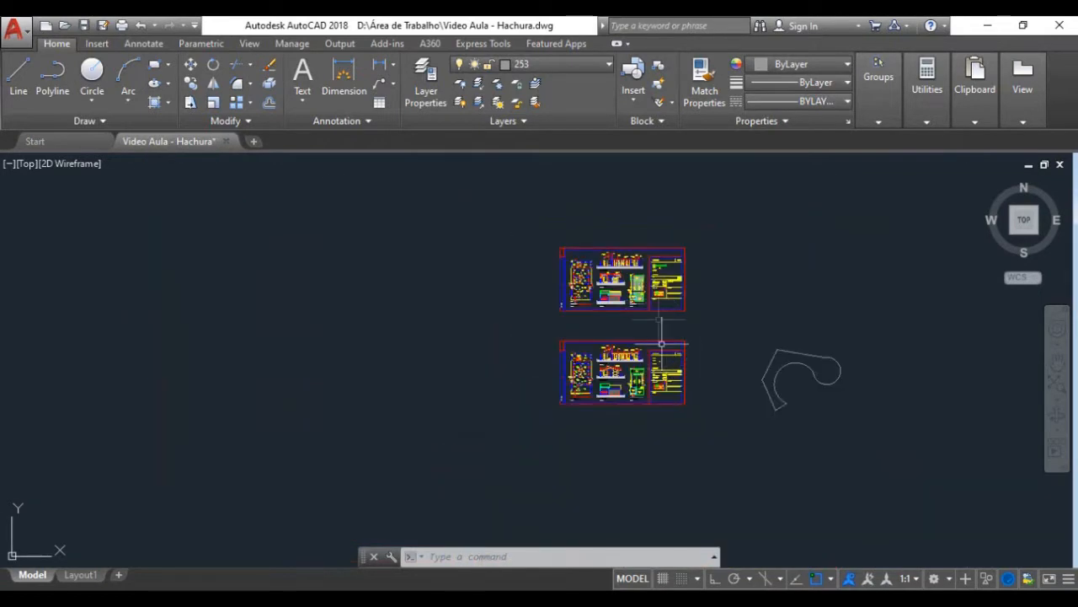
scroll(637, 278, "up", 4)
scroll(600, 307, "up", 4)
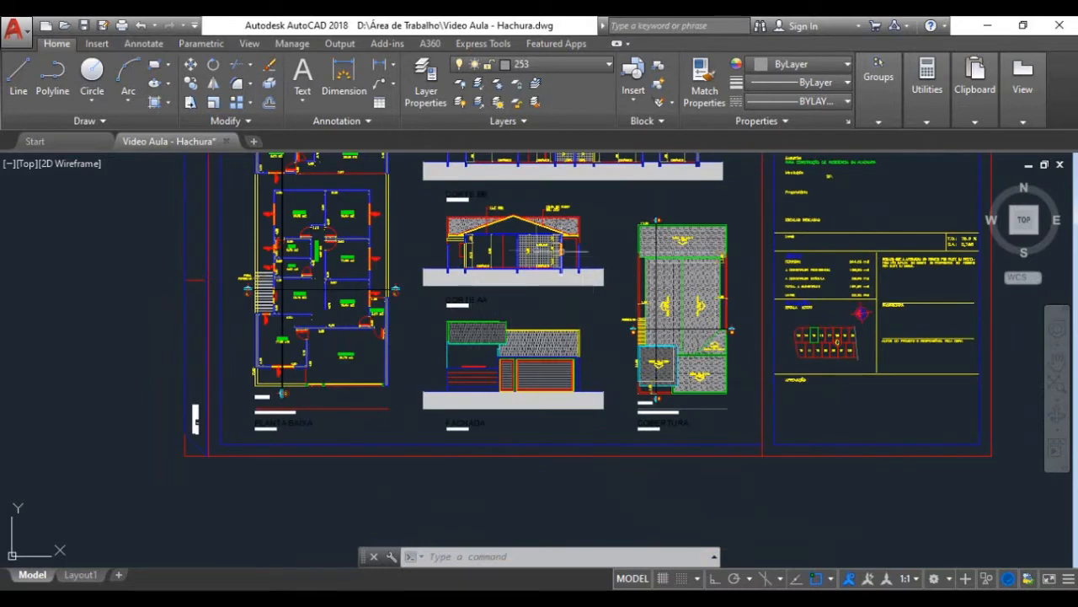
scroll(595, 275, "down", 6)
scroll(594, 276, "up", 5)
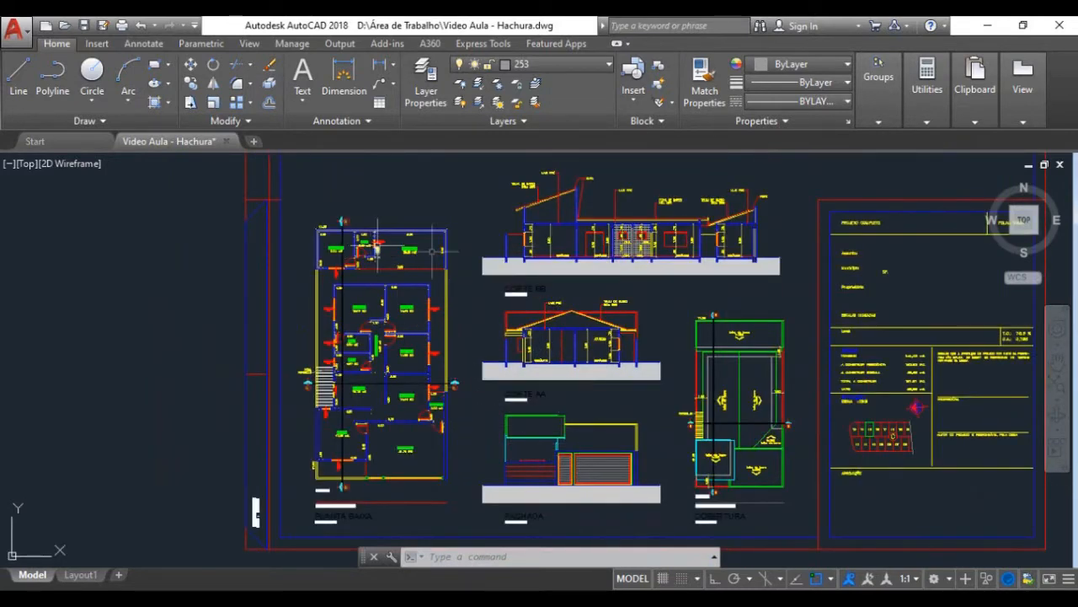
left_click(565, 68)
left_click(564, 68)
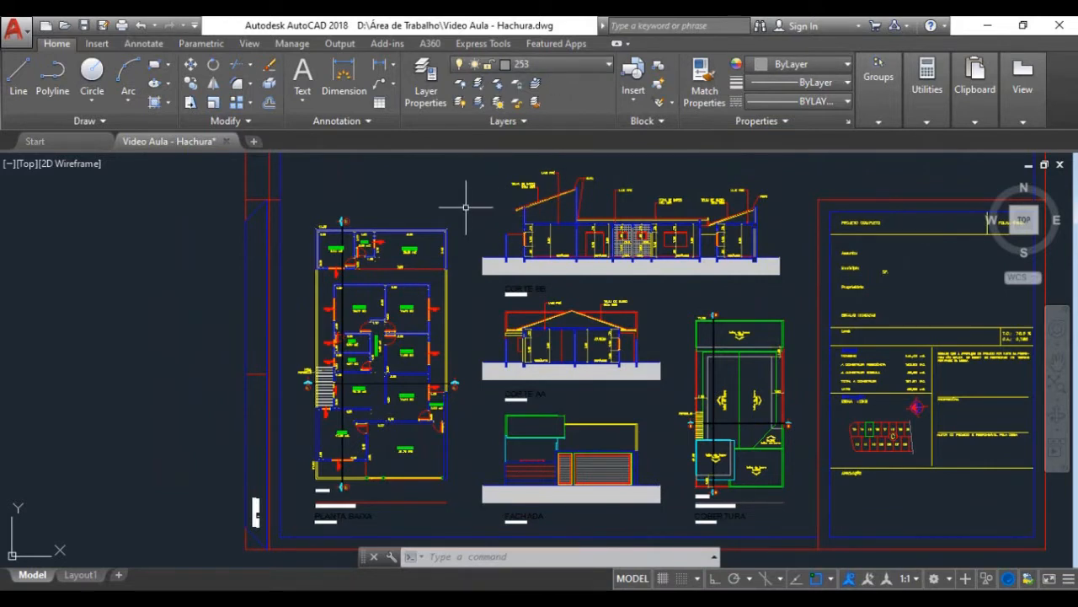
Step: Start a hatch that matches the properties of the clay-tile hatch on the upper roof section in the finished sheet's roof plan
type("H")
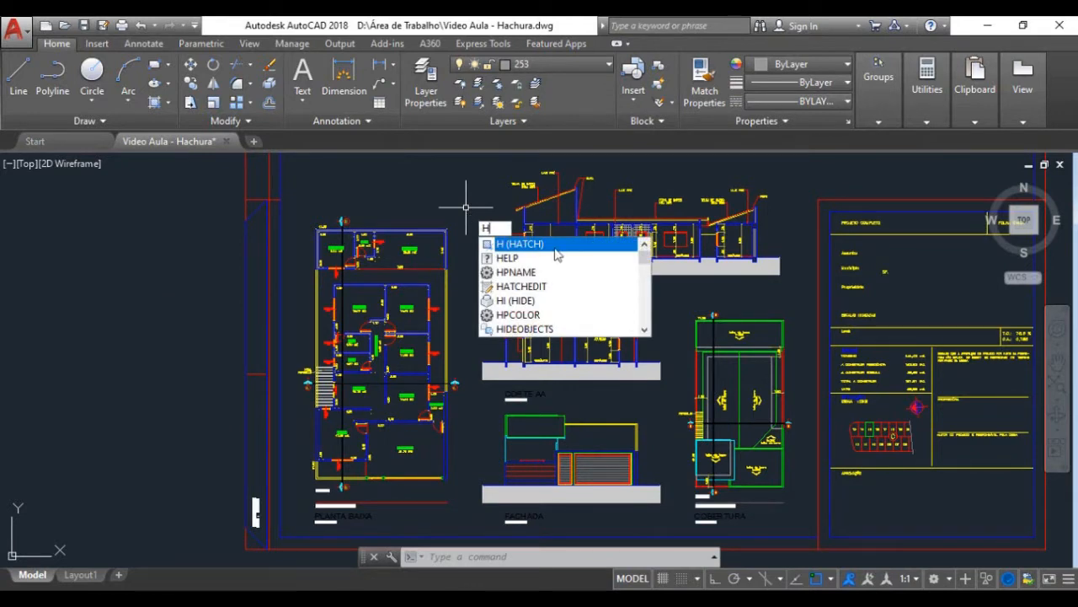
key("Return")
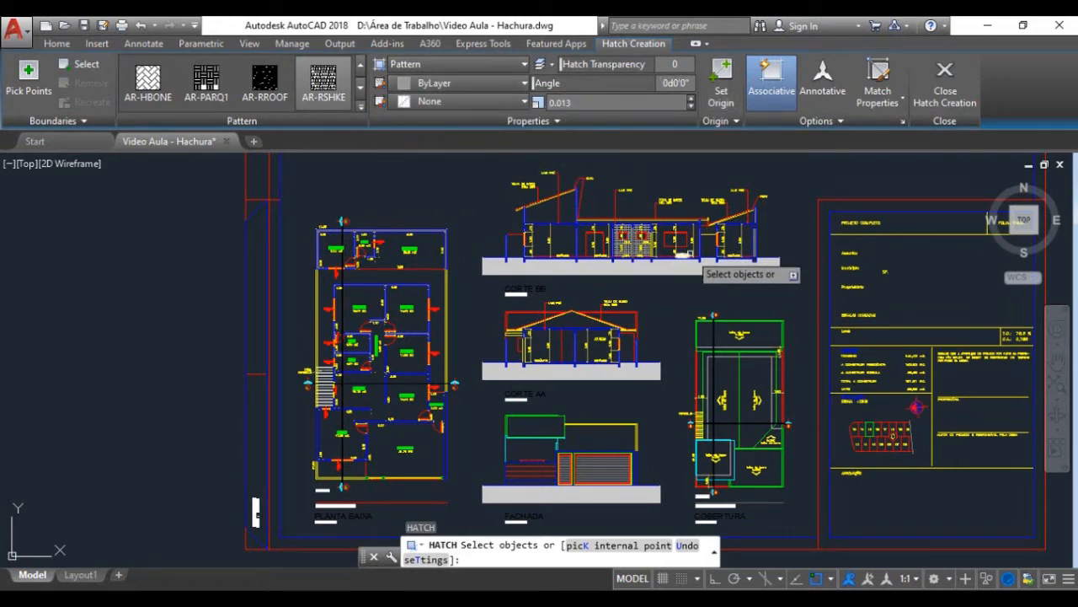
left_click(880, 76)
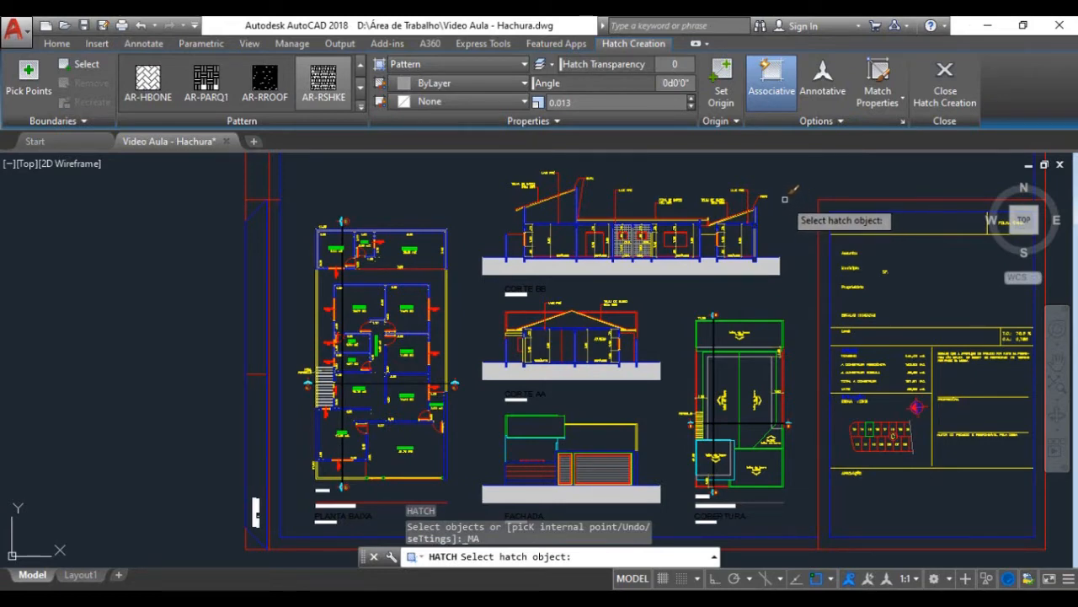
scroll(653, 340, "down", 4)
scroll(653, 341, "down", 4)
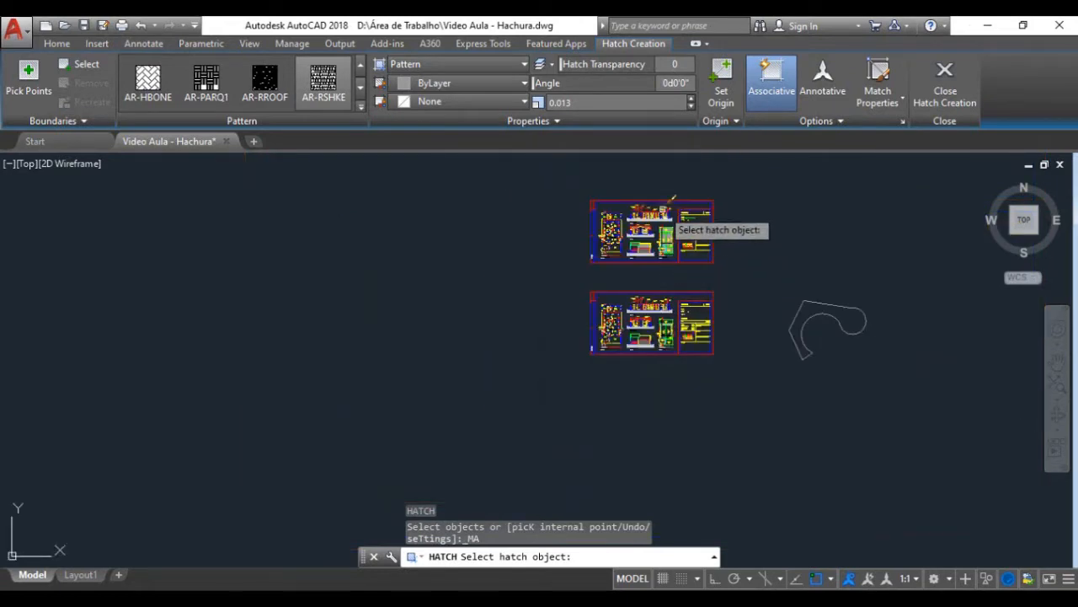
scroll(672, 223, "up", 4)
scroll(674, 226, "up", 2)
scroll(703, 329, "up", 4)
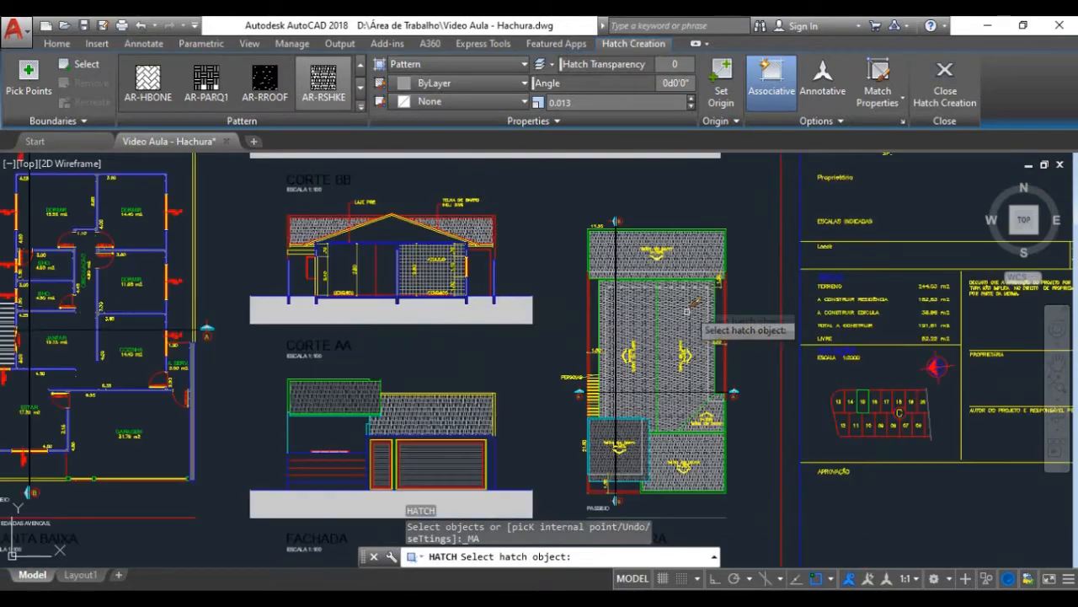
scroll(698, 239, "up", 5)
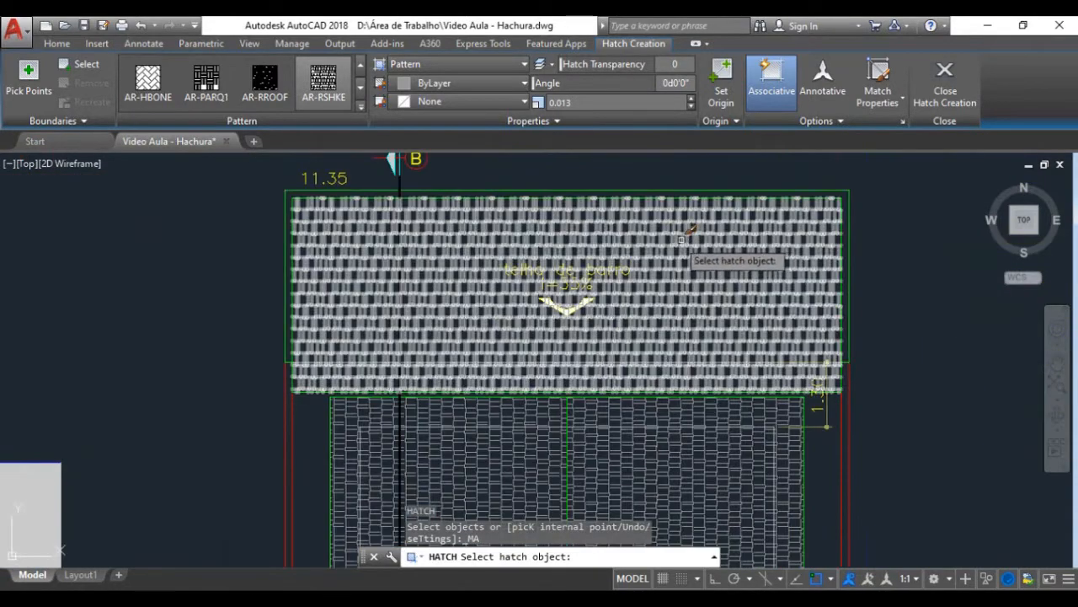
left_click(790, 215)
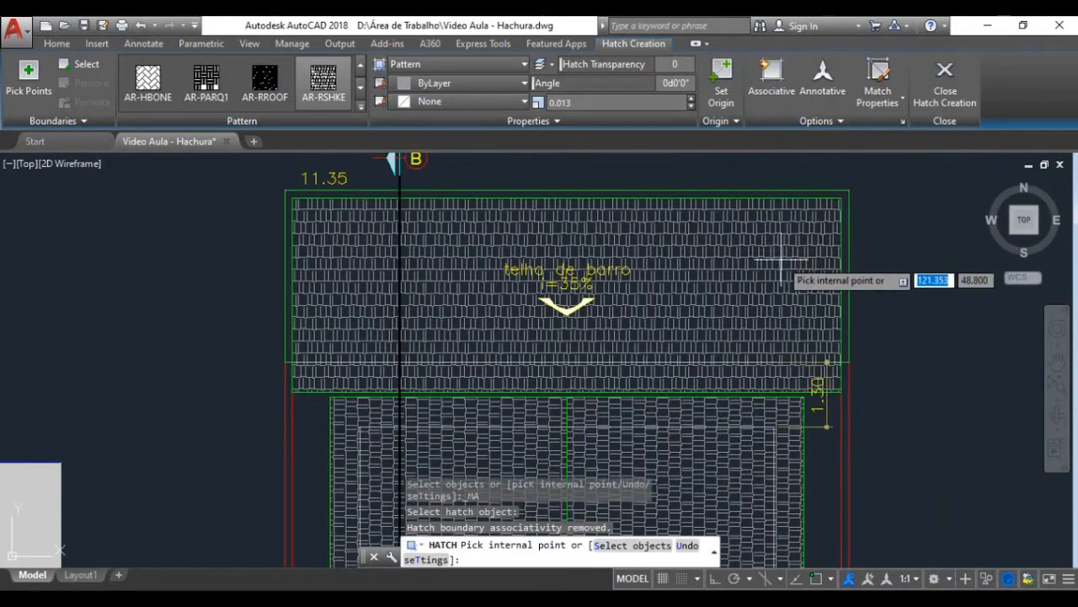
Step: Hatch all four regions of the upper "telha de barro" roof section in the unhatched sheet's roof plan with the matched tile pattern
scroll(784, 257, "down", 5)
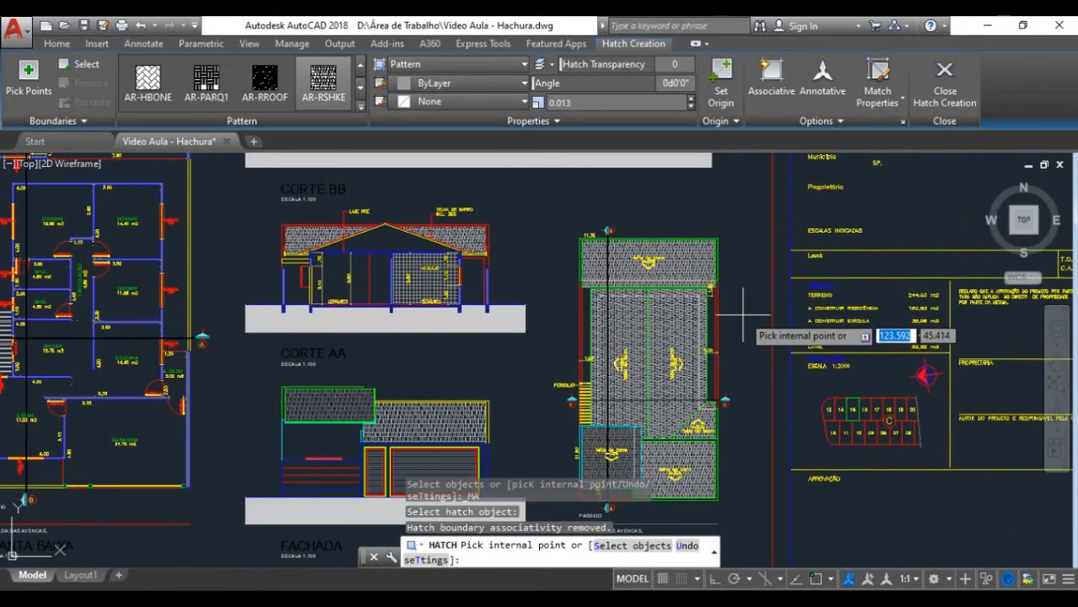
scroll(743, 314, "down", 6)
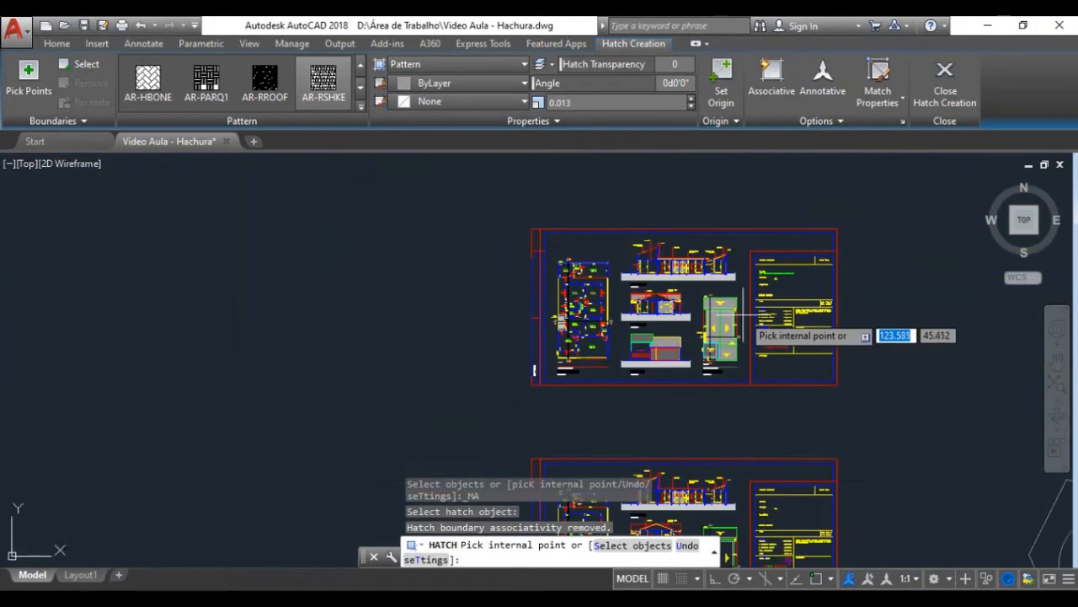
scroll(726, 411, "up", 3)
scroll(726, 413, "up", 10)
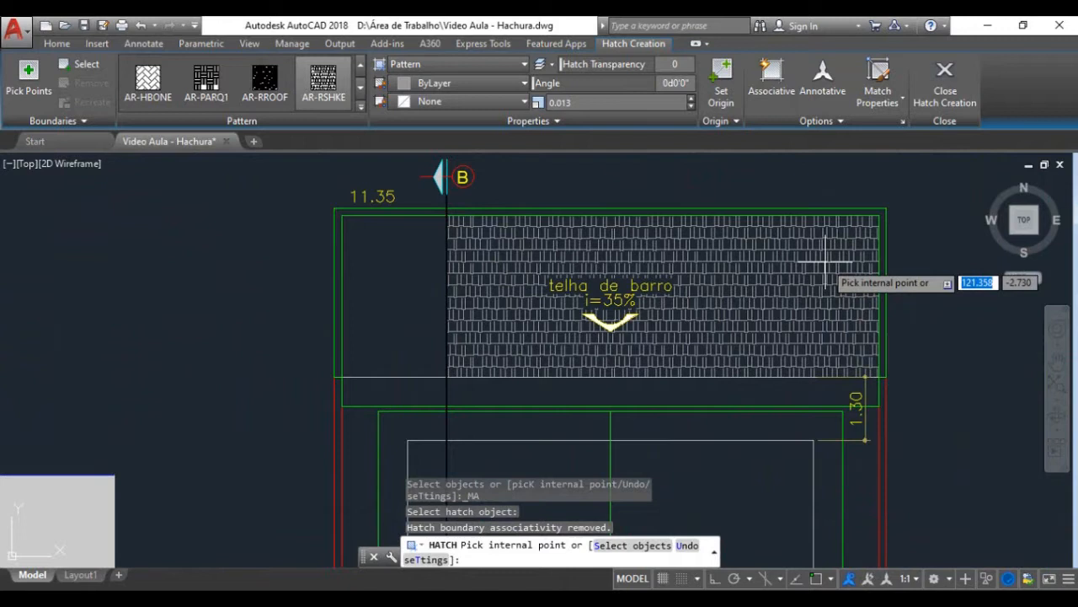
left_click(824, 264)
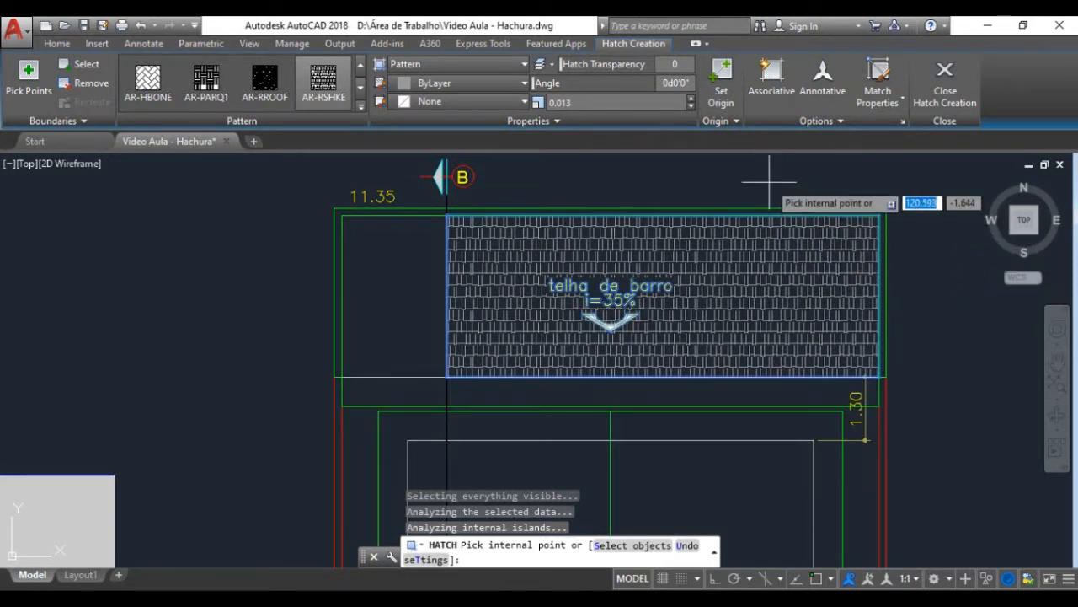
left_click(405, 288)
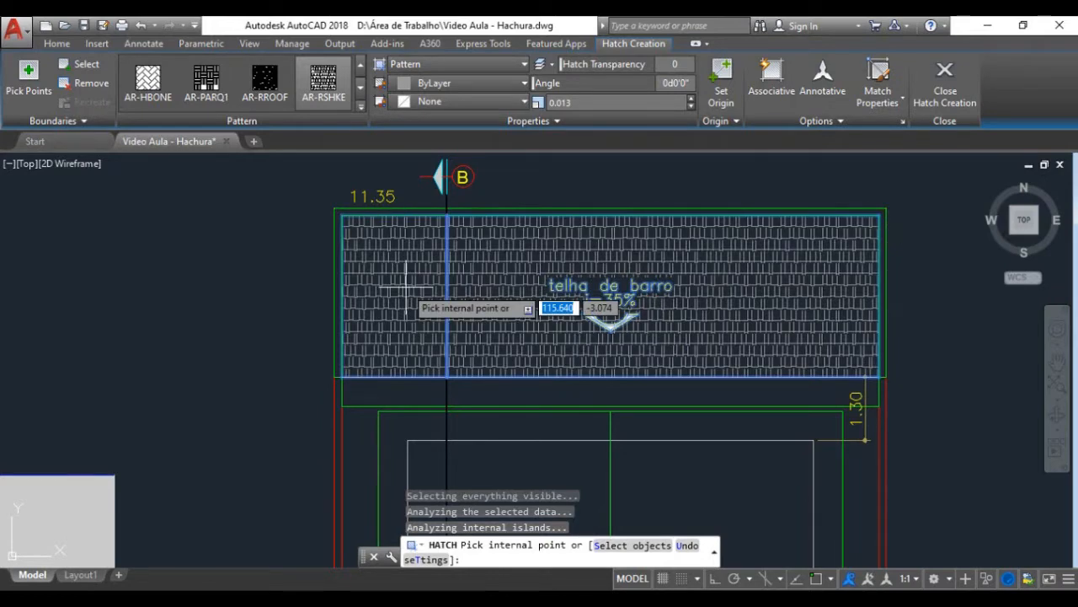
left_click(484, 395)
left_click(431, 390)
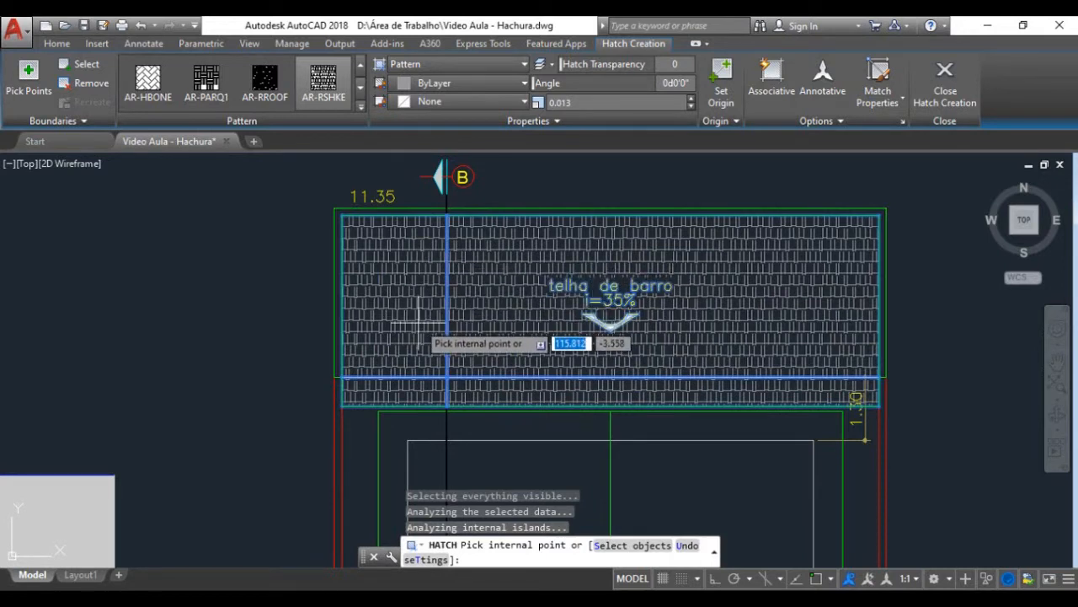
key("Return")
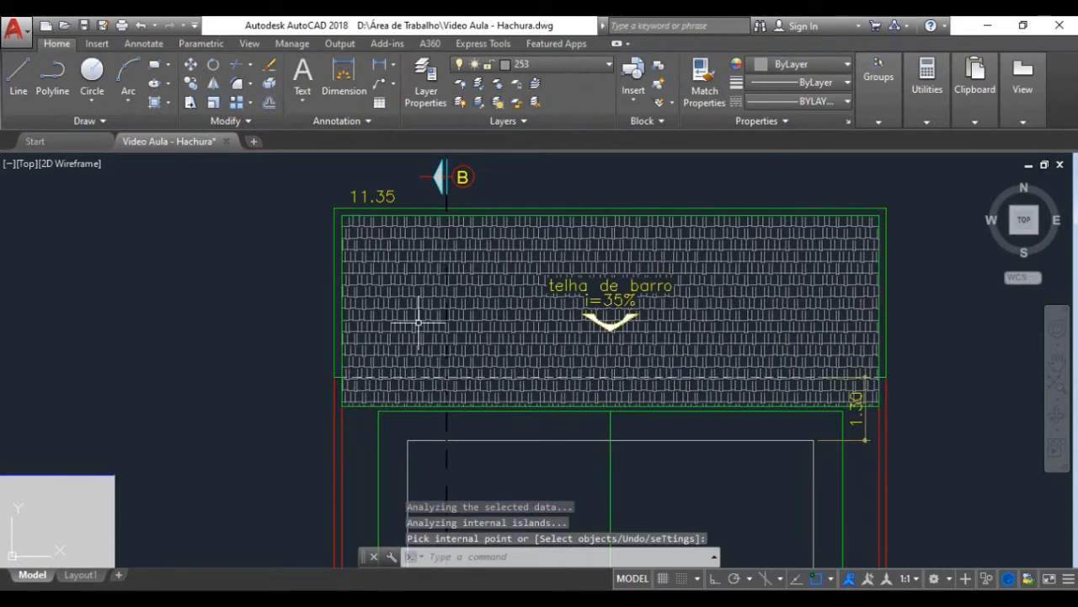
Step: Select the new roof tile hatch to inspect its extent and grips, and clear the selection
left_click(470, 267)
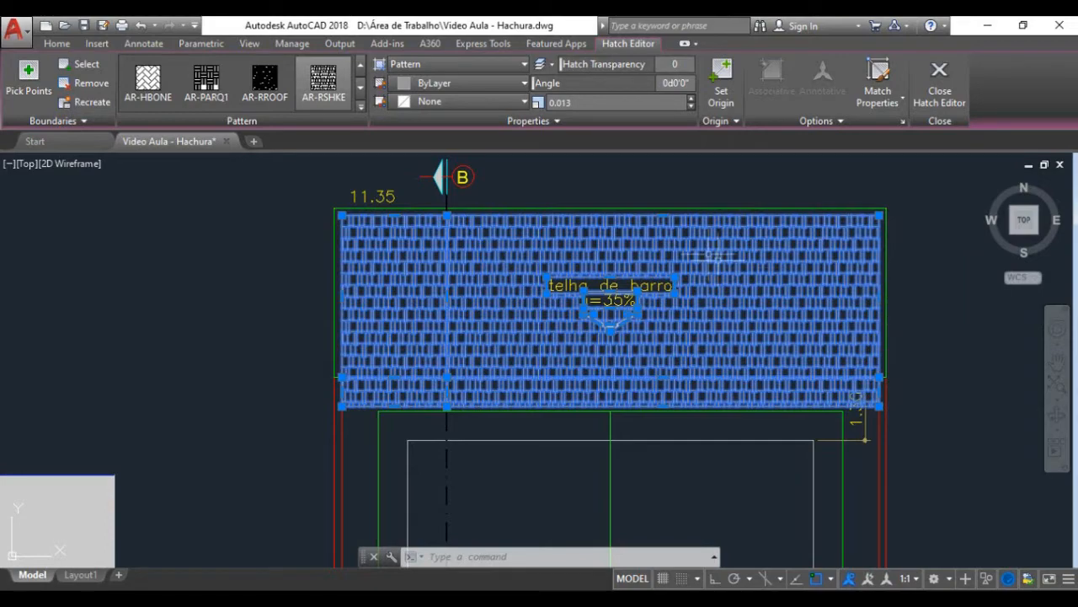
scroll(721, 228, "down", 4)
key("Escape")
Step: Start a new hatch on the unhatched sheet's facade and set its pattern to SOLID
scroll(658, 270, "down", 3)
scroll(480, 387, "up", 6)
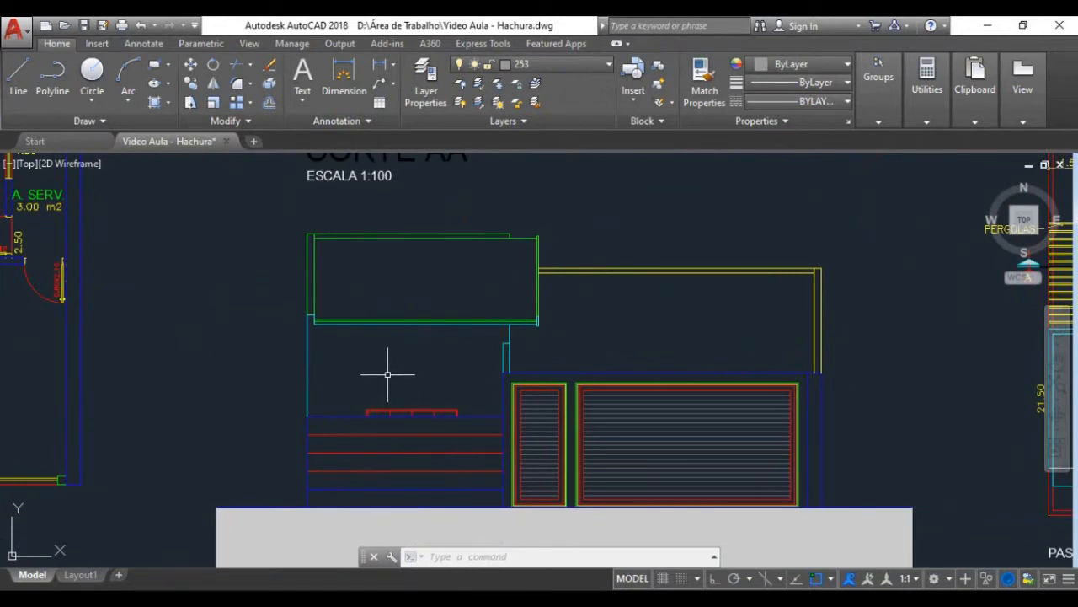
type("h")
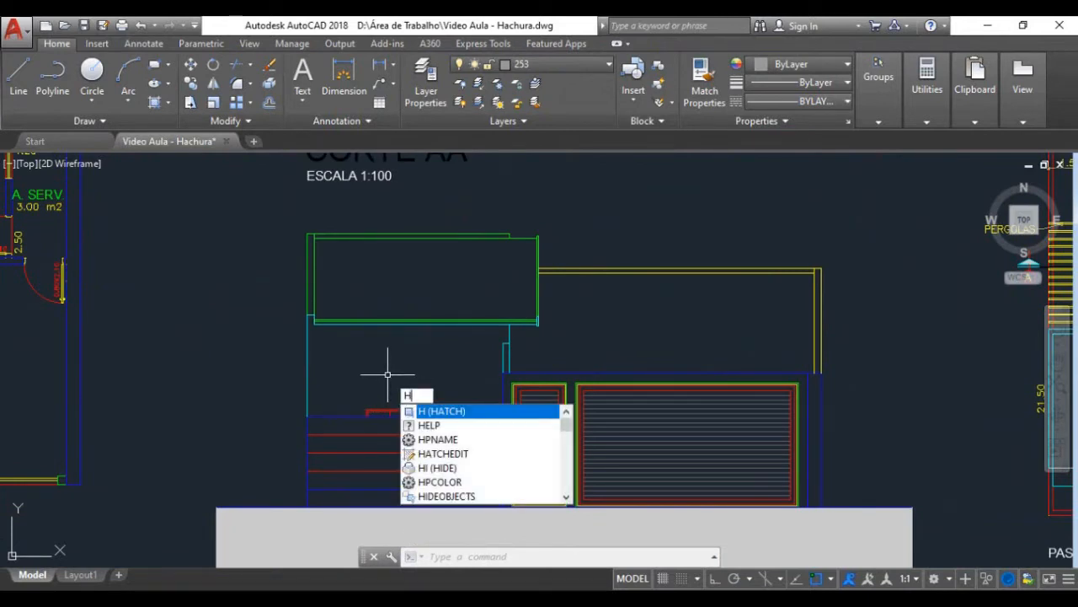
key("Return")
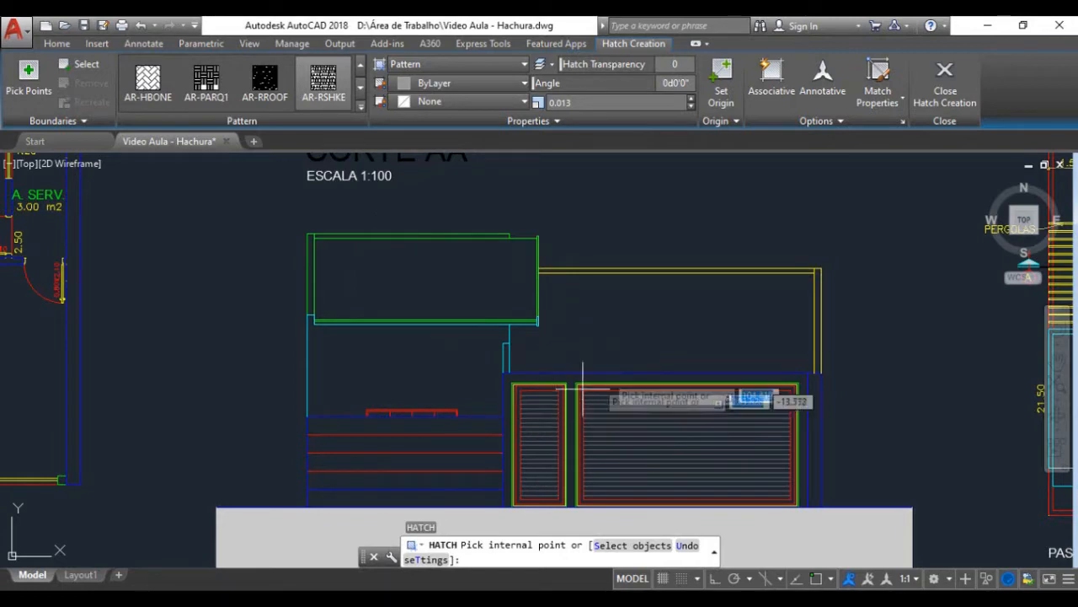
scroll(425, 409, "up", 4)
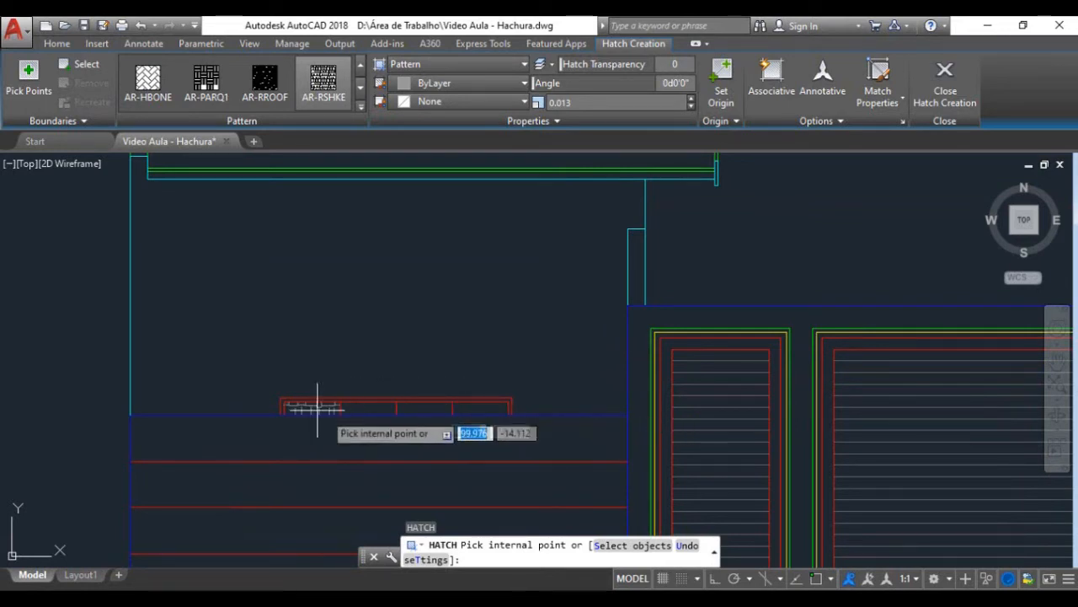
scroll(362, 341, "down", 3)
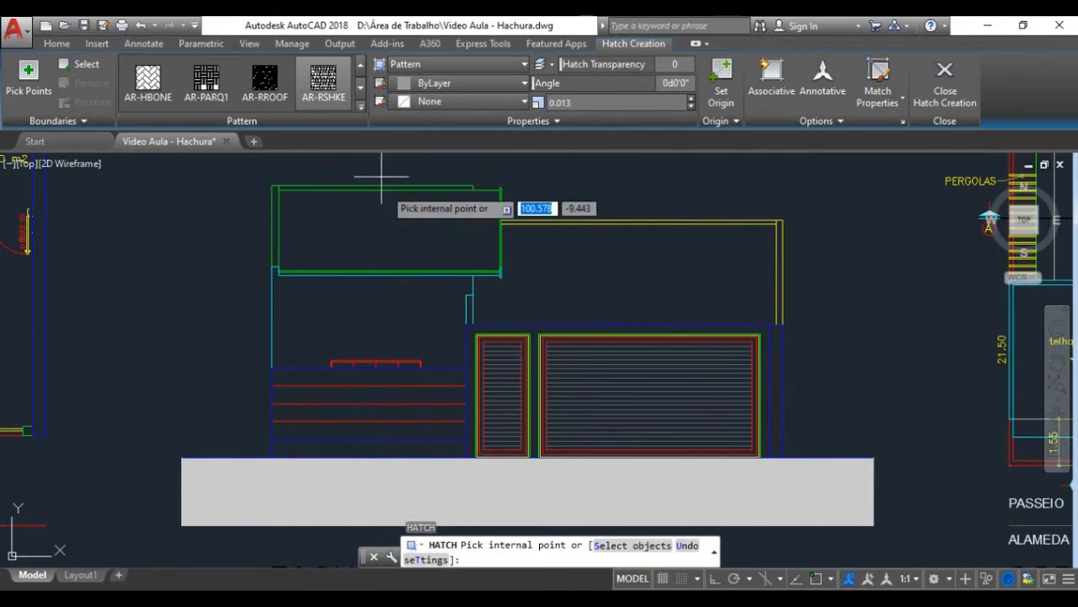
left_click(359, 107)
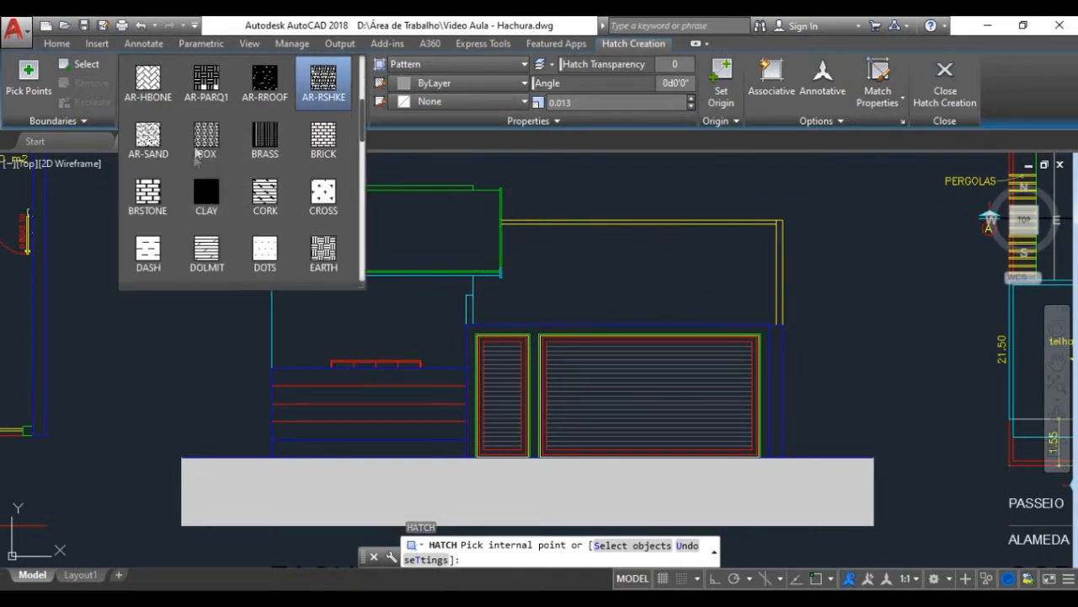
scroll(290, 129, "up", 2)
scroll(291, 129, "up", 2)
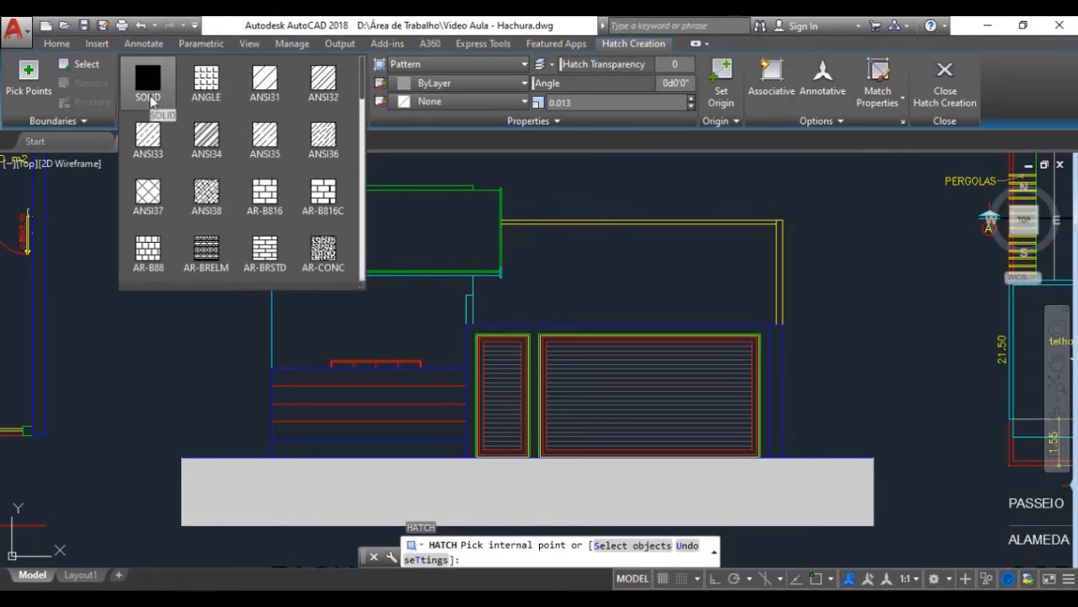
left_click(157, 100)
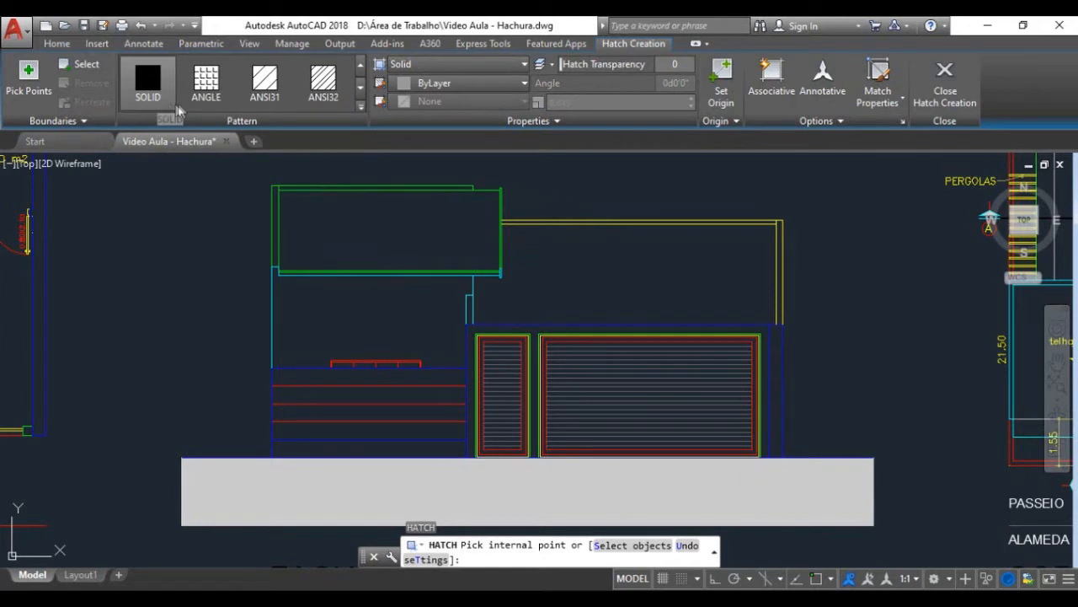
Step: Keep the solid hatch's color as ByLayer and set its transparency to 40
left_click(438, 84)
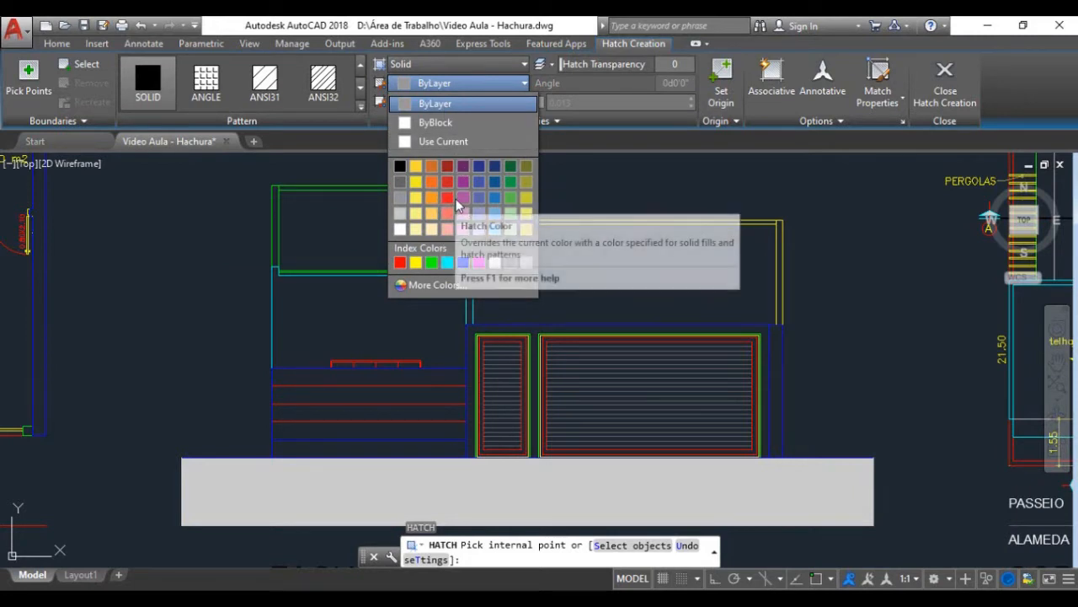
left_click(457, 106)
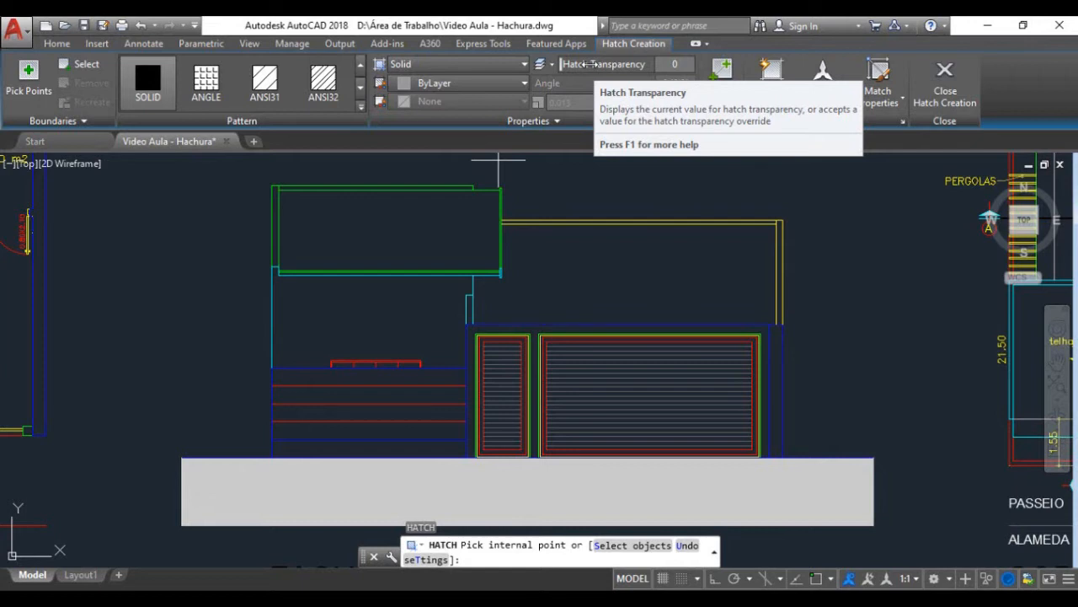
left_click(590, 64)
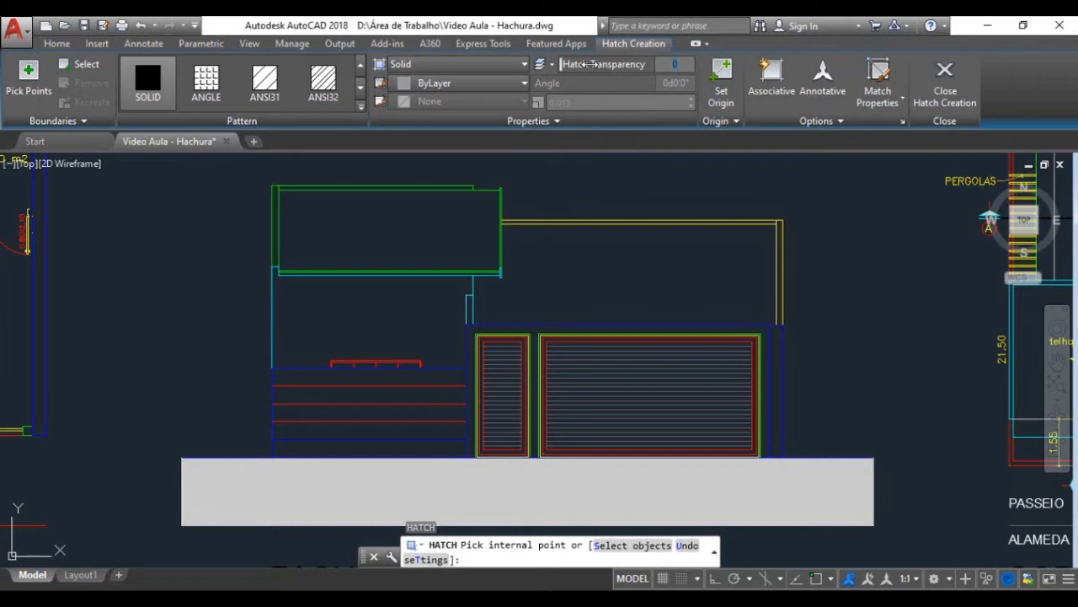
type("40")
key("Return")
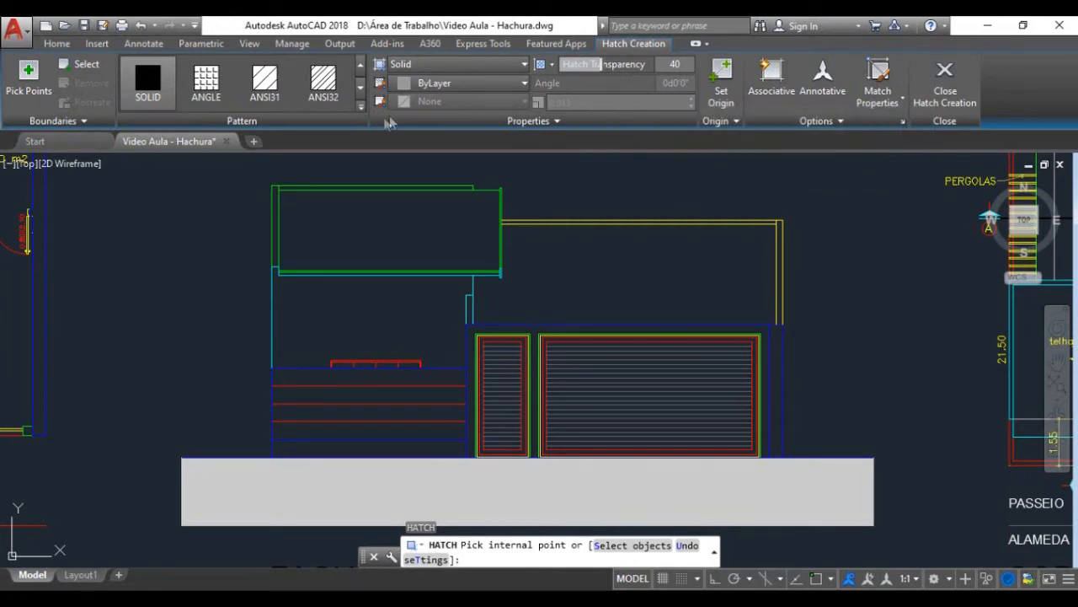
left_click(361, 107)
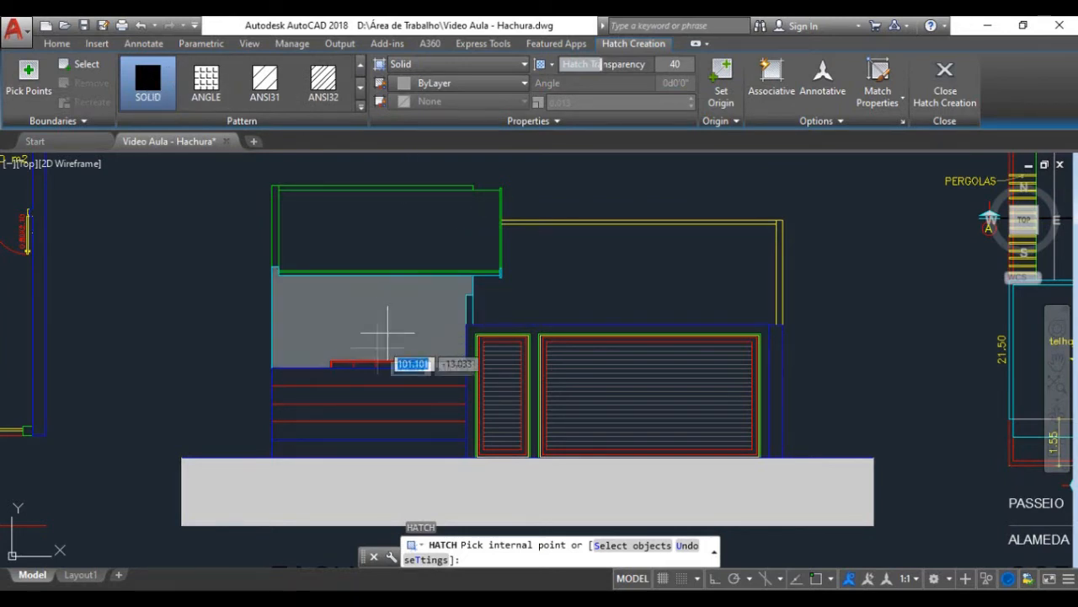
Step: Fill all the panes of the small red-framed facade window with the solid hatch in one operation
scroll(360, 379, "up", 4)
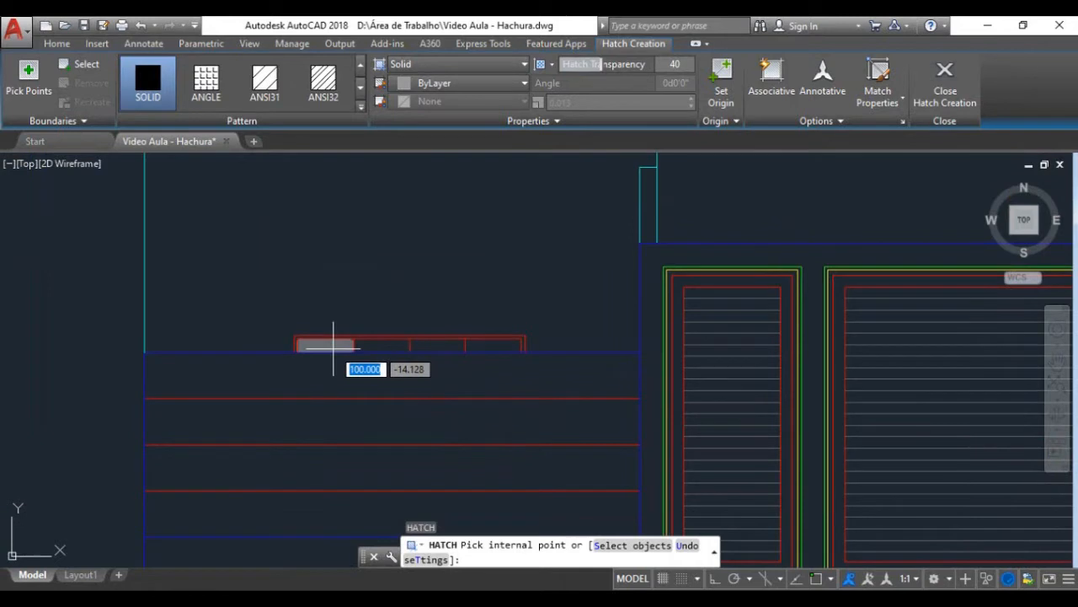
left_click(331, 345)
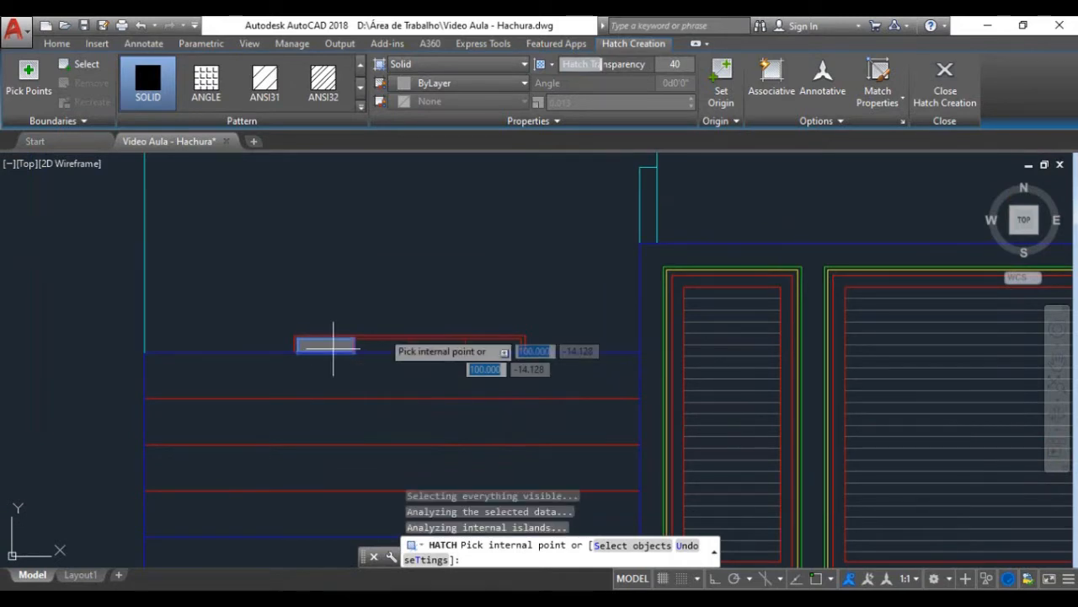
left_click(386, 344)
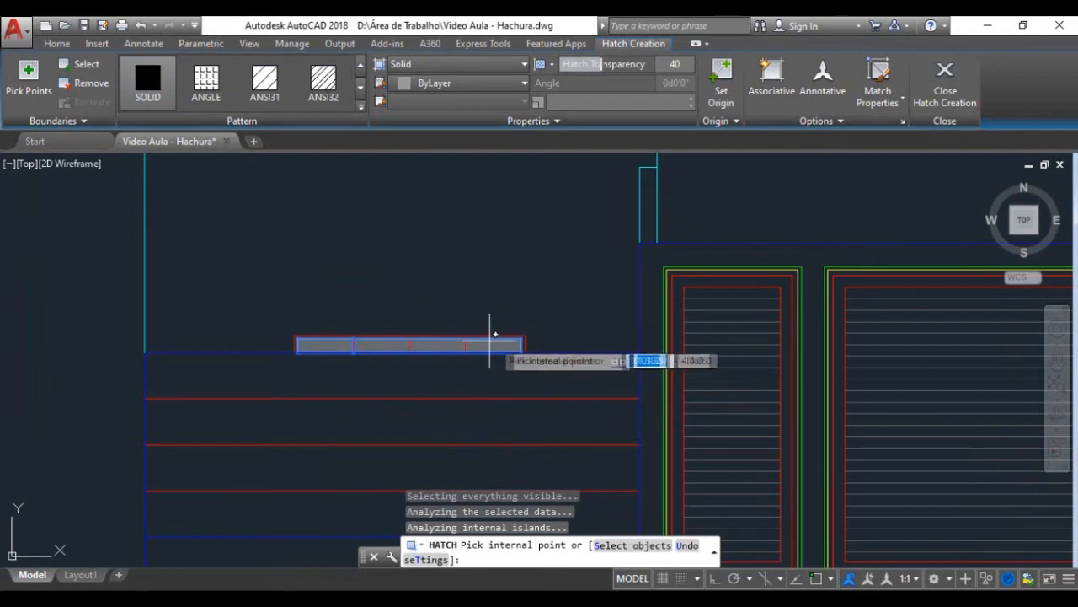
key("Return")
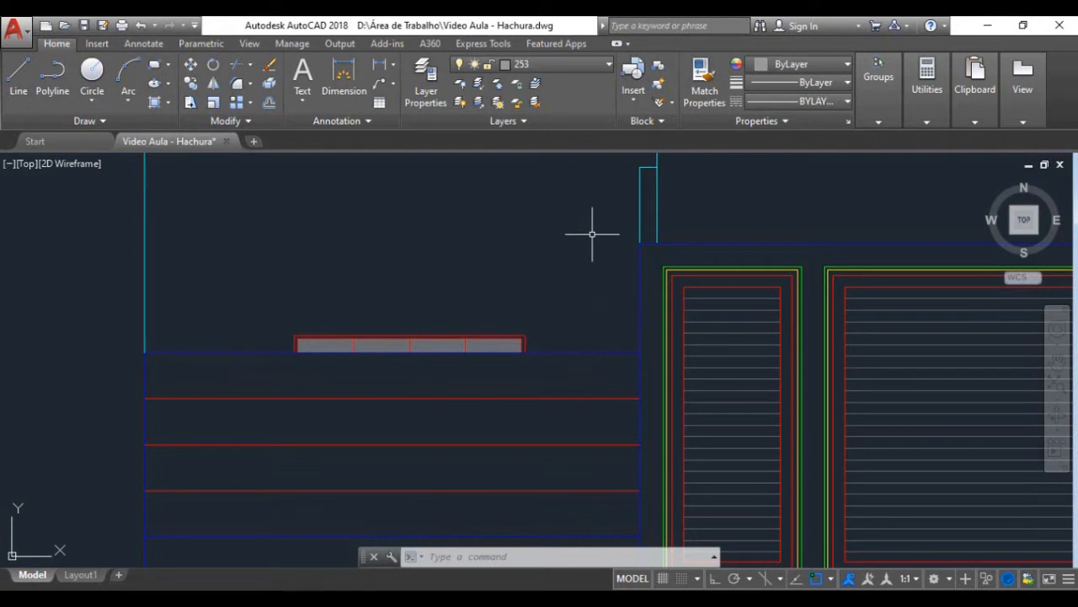
Step: Select the window's new solid hatch to inspect its extent, and delete it
scroll(517, 344, "down", 2)
scroll(312, 337, "up", 2)
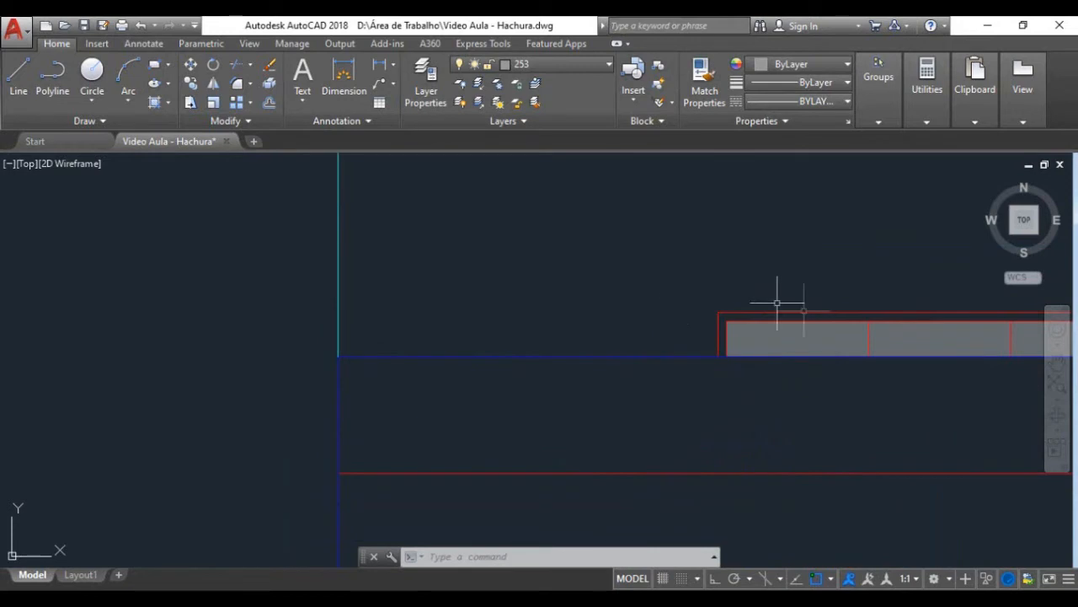
mouse_move(868, 272)
middle_mouse_down()
mouse_move(837, 282)
mouse_move(854, 287)
middle_mouse_up()
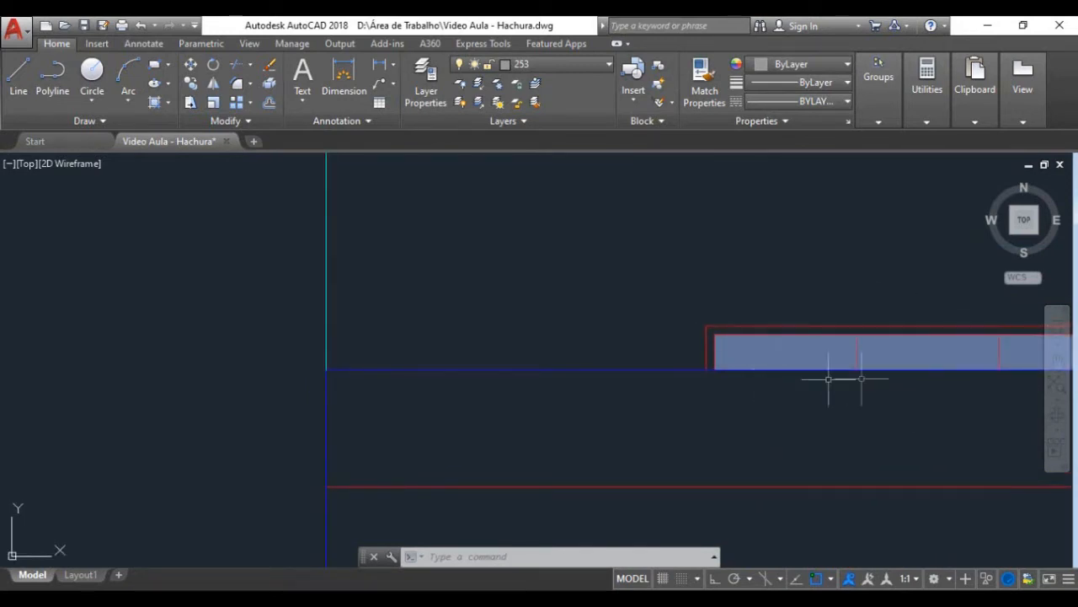
mouse_move(895, 354)
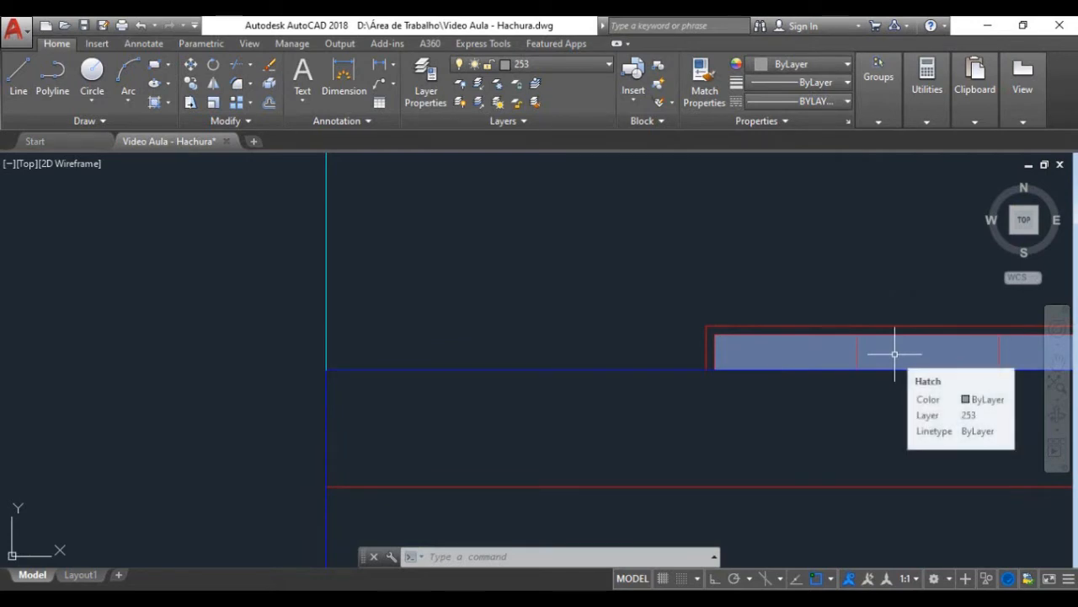
left_click(831, 352)
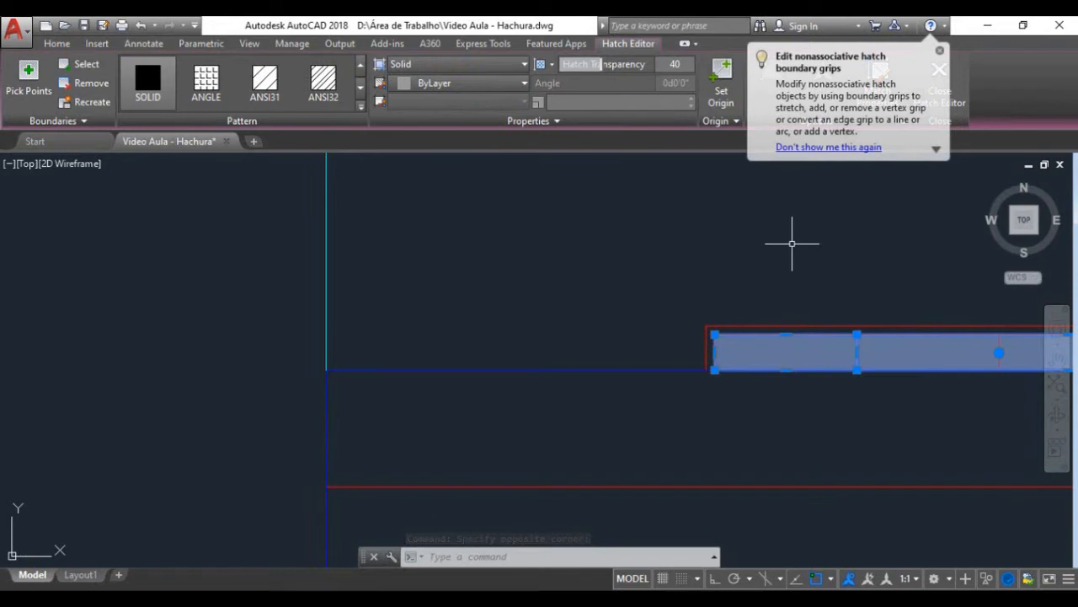
key("Delete")
Step: Restart the solid hatch and pick inside the panes of the same small facade window
middle_click_drag(770, 281, 954, 305)
scroll(951, 302, "up", 2)
middle_click_drag(886, 252, 942, 251)
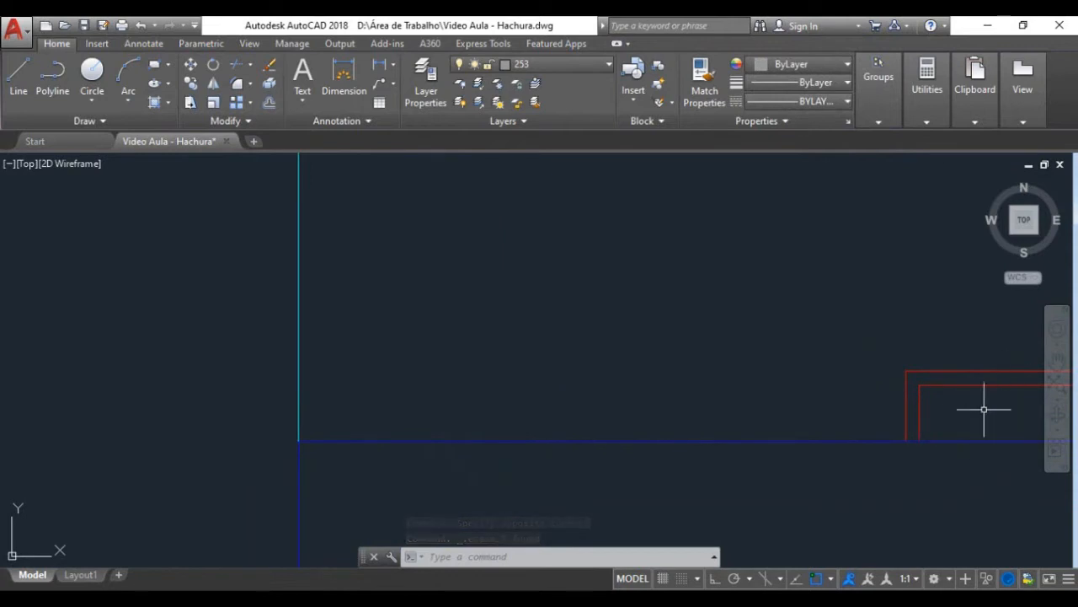
key("Return")
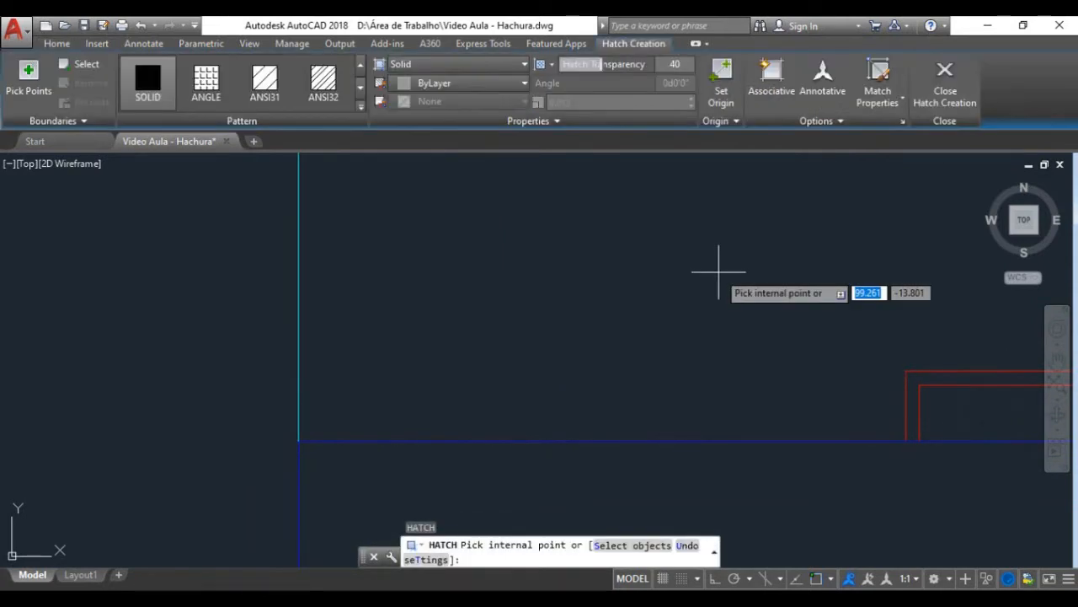
left_click(941, 409)
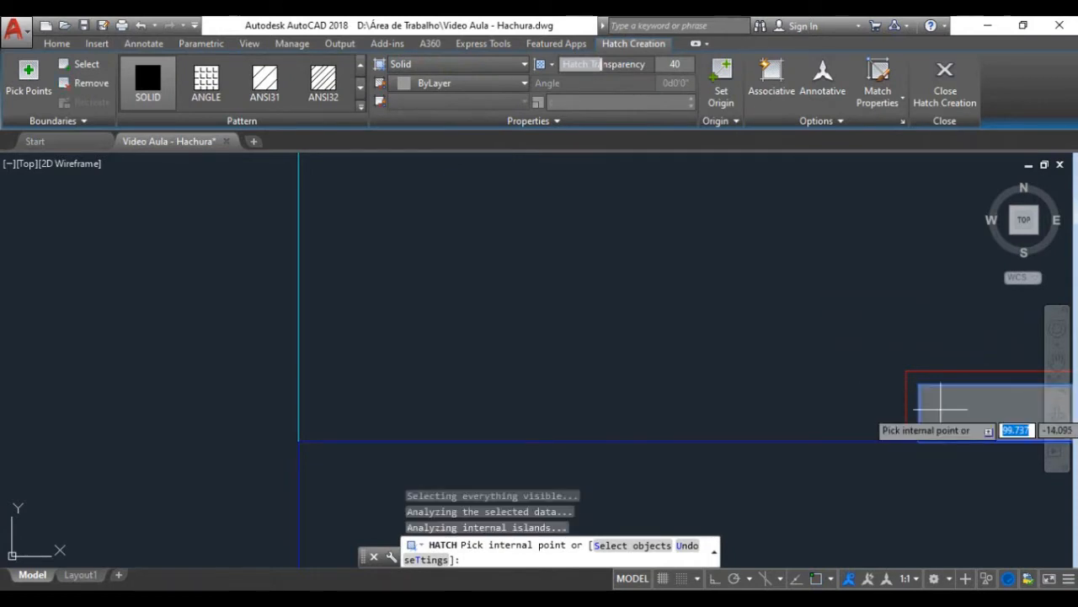
Step: Try to add an area among the roof plan's pergola slats to the solid hatch, and dismiss the error
scroll(729, 316, "down", 8)
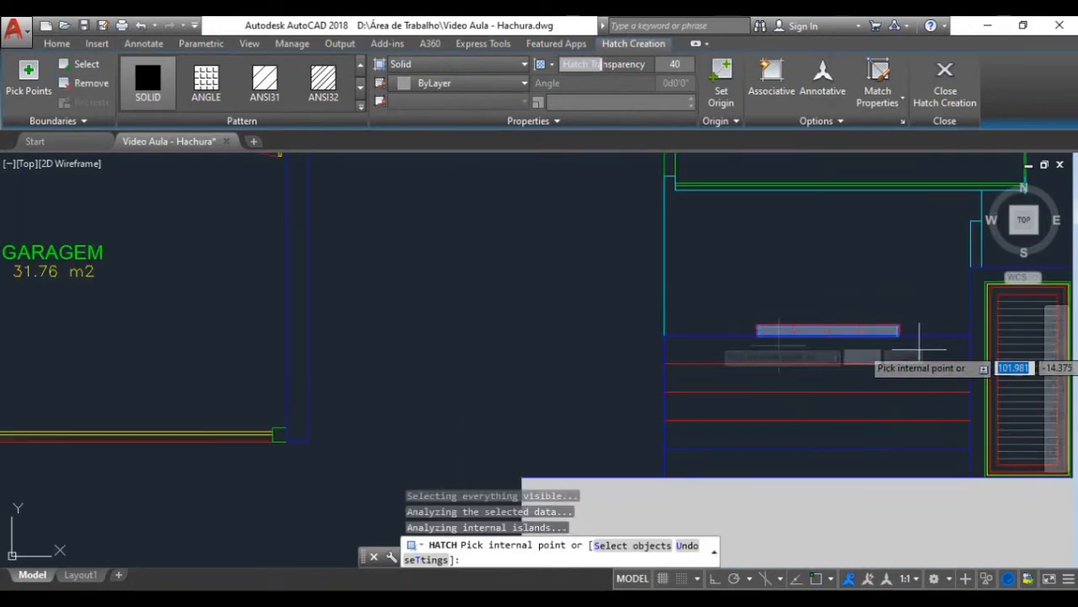
scroll(708, 328, "down", 5)
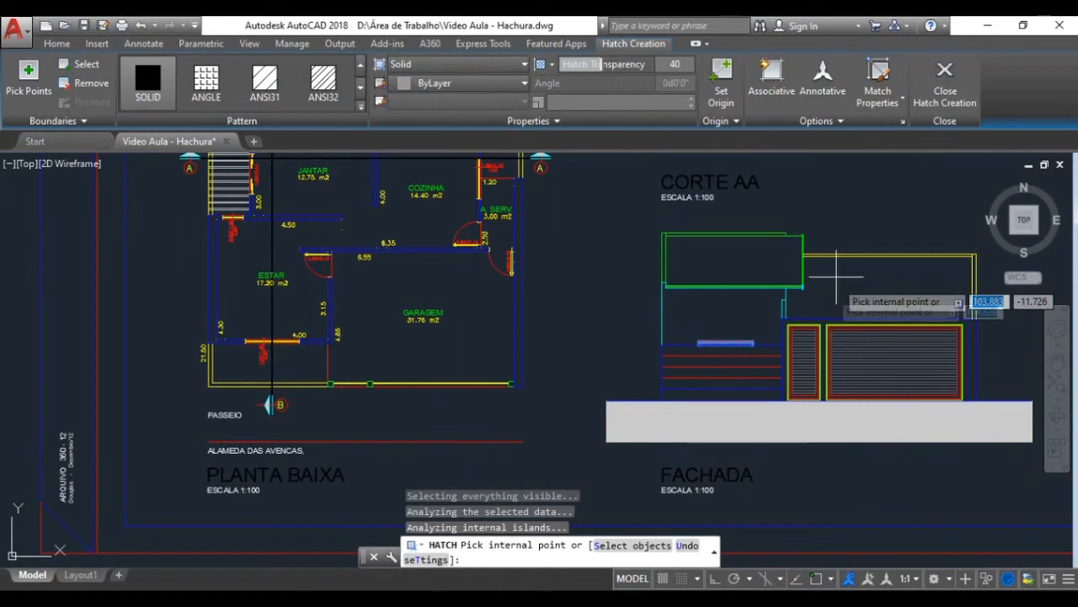
scroll(833, 357, "up", 6)
scroll(834, 359, "down", 5)
scroll(863, 408, "down", 3)
scroll(863, 407, "down", 5)
scroll(758, 345, "up", 3)
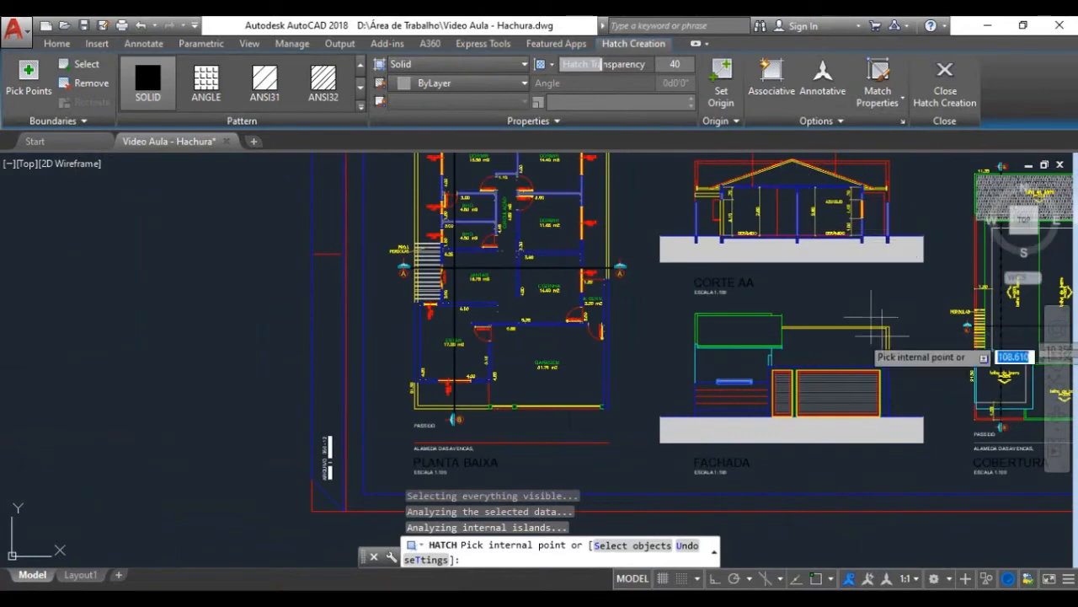
scroll(871, 324, "up", 8)
scroll(775, 339, "up", 4)
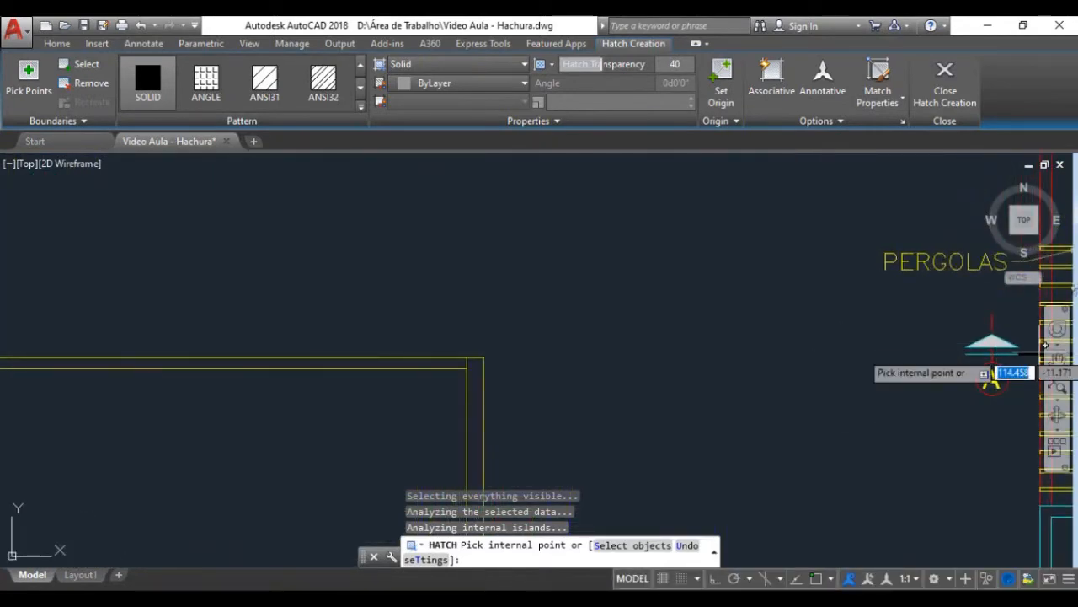
left_click(1060, 295)
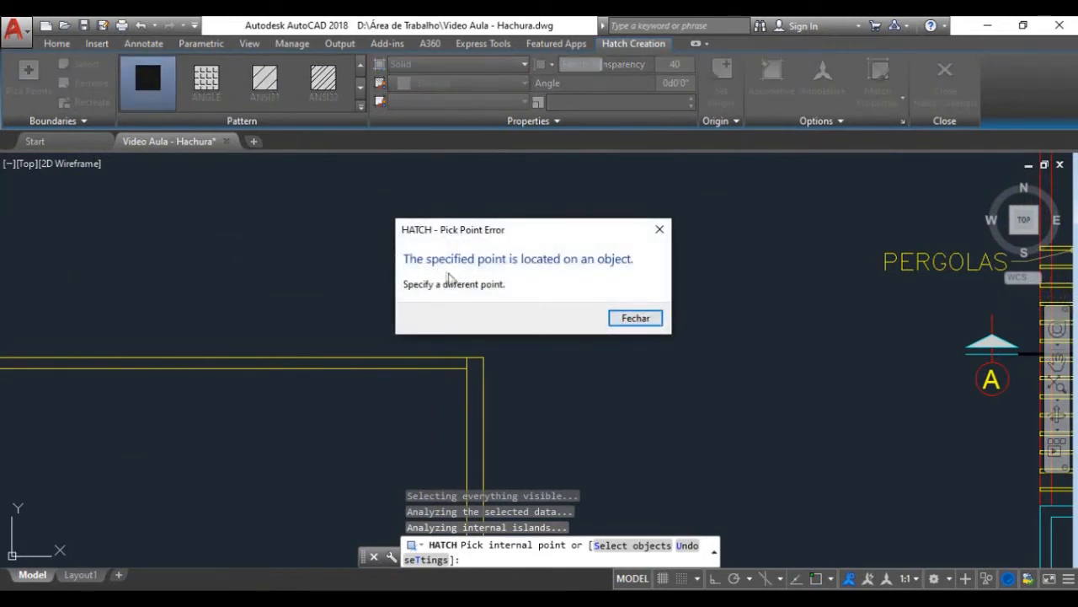
left_click(632, 320)
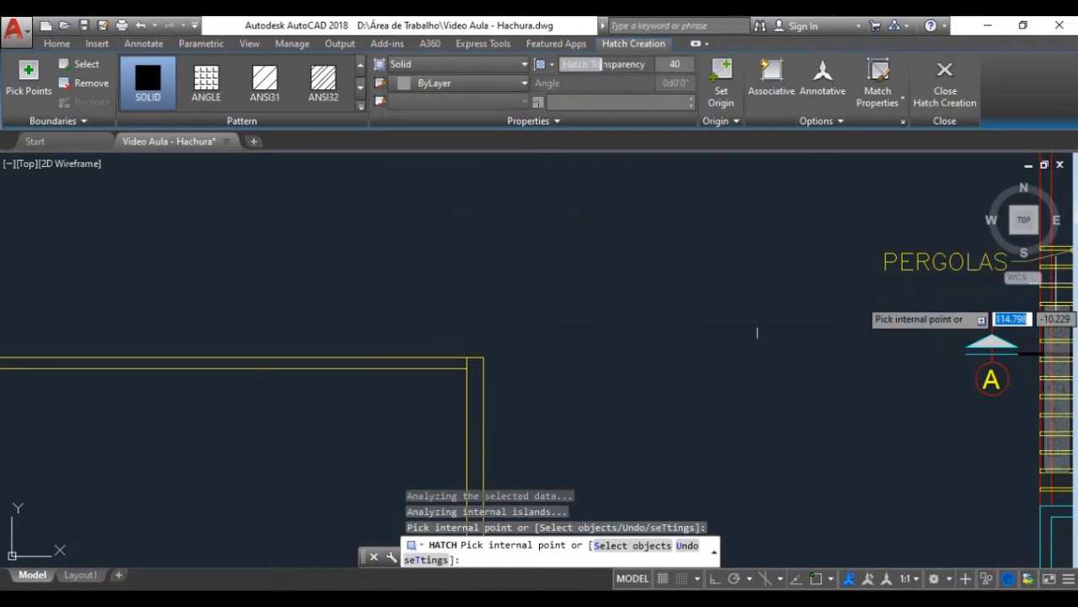
Step: Examine the pergola slats beside the roof plan up close, and cancel the hatch command
middle_click_drag(862, 294, 494, 291)
scroll(655, 283, "up", 3)
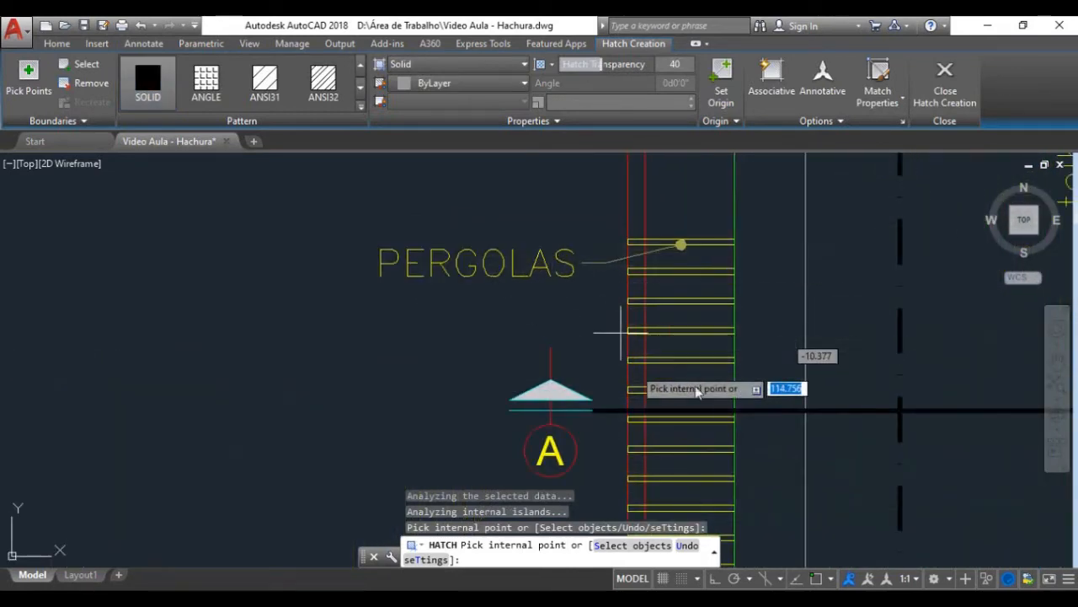
scroll(681, 308, "down", 4)
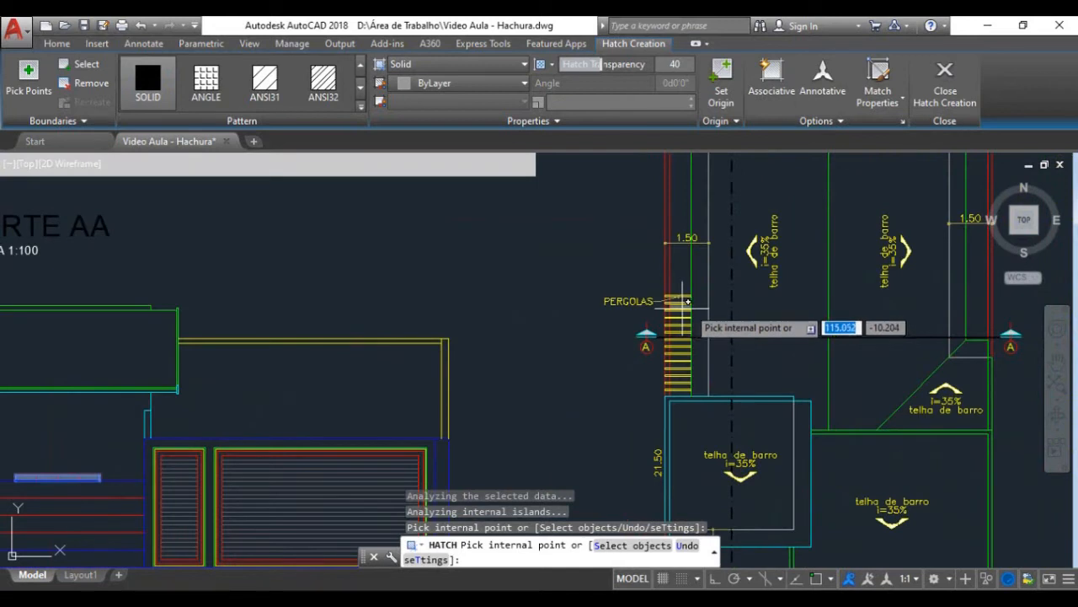
scroll(674, 300, "up", 6)
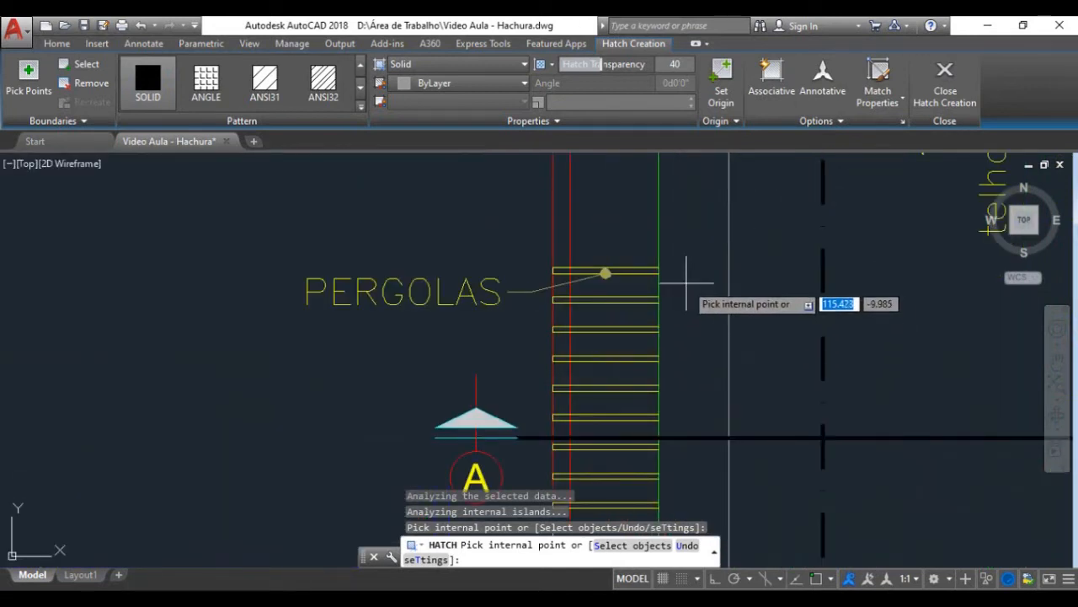
scroll(688, 290, "down", 8)
scroll(491, 348, "down", 5)
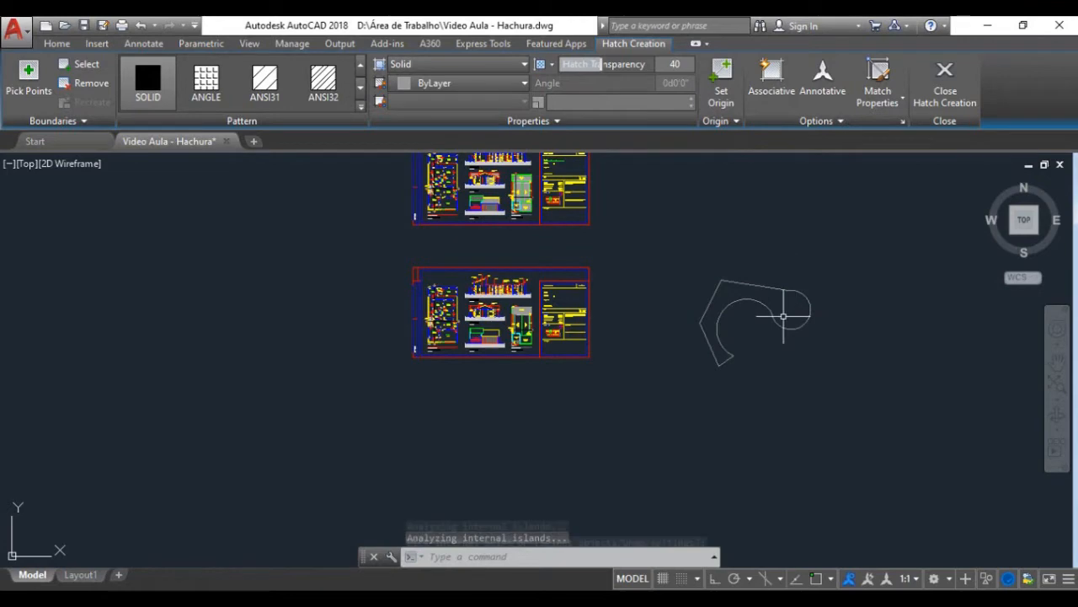
key("Escape")
Step: Stretch the upper endpoint of the sample shape's small arc away from the straight line to open a gap in the outline
scroll(801, 292, "up", 5)
scroll(794, 269, "down", 2)
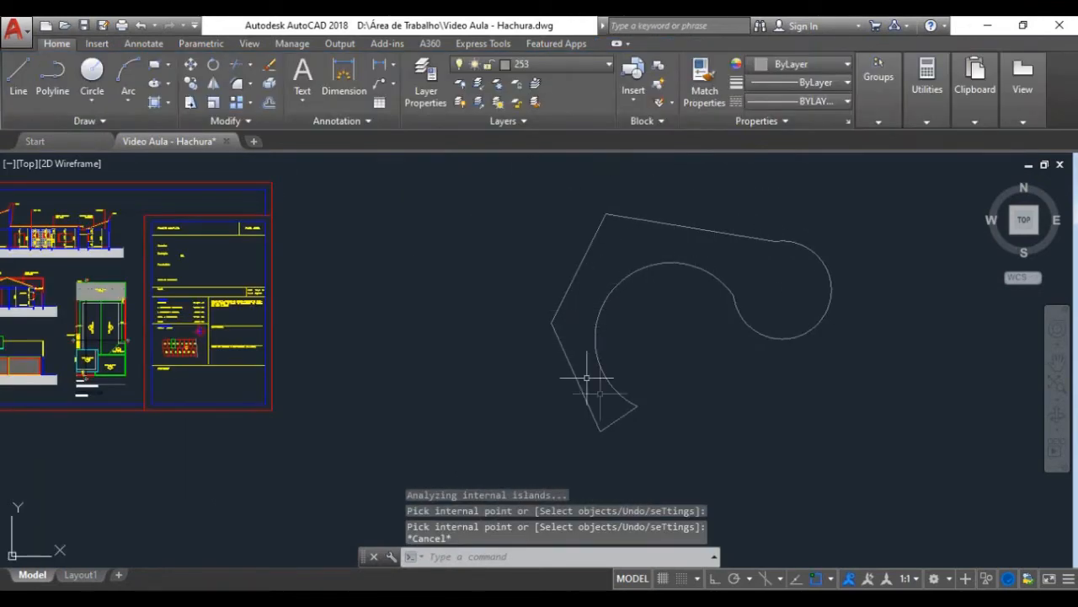
left_click(783, 241)
scroll(779, 240, "up", 6)
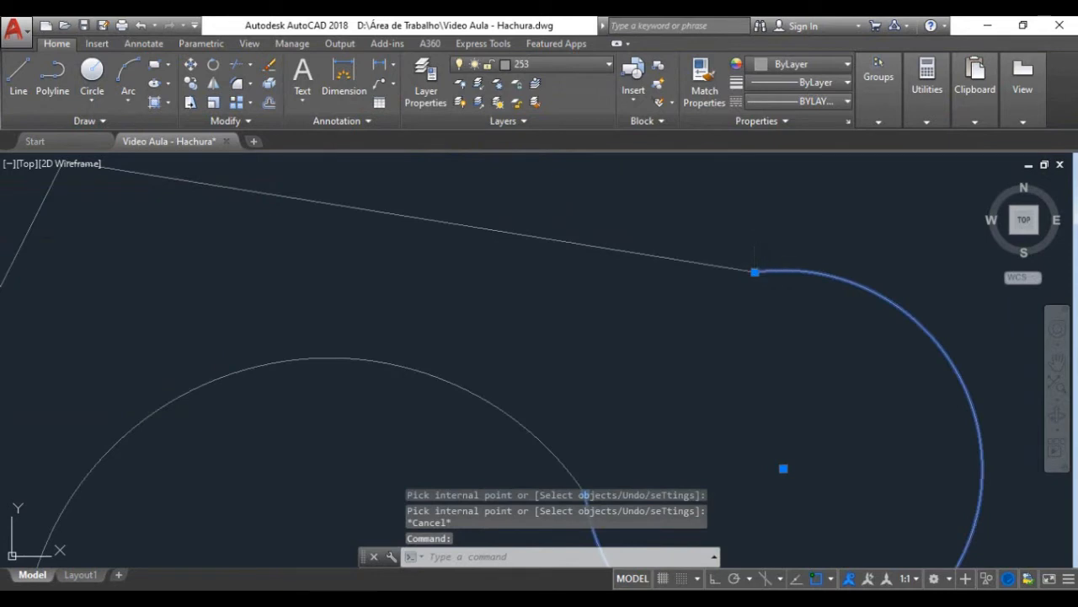
left_click(755, 273)
key("Escape")
scroll(759, 261, "down", 4)
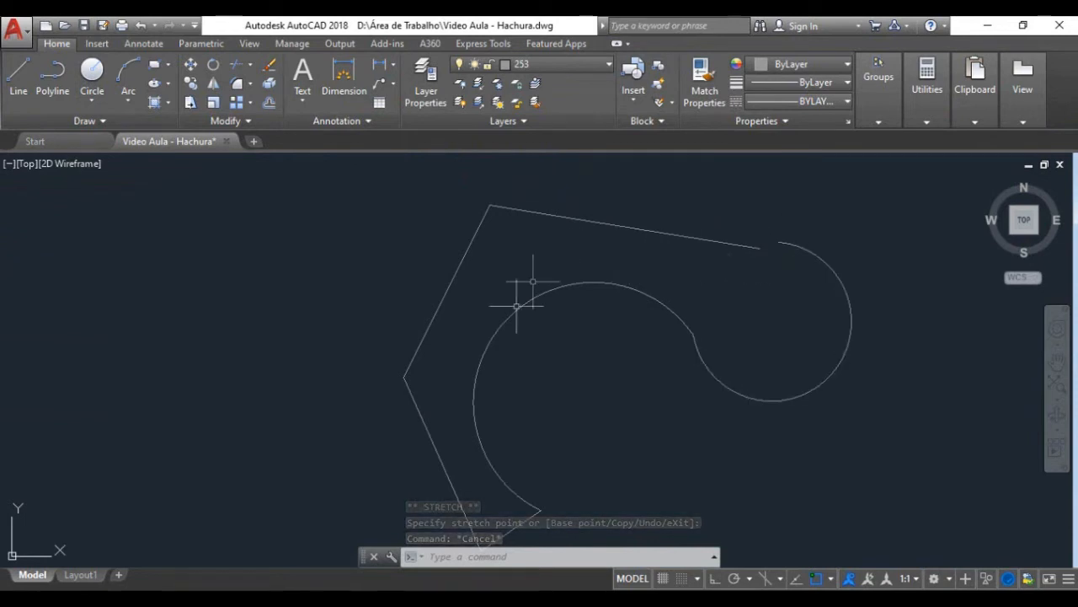
middle_click_drag(491, 494, 455, 465)
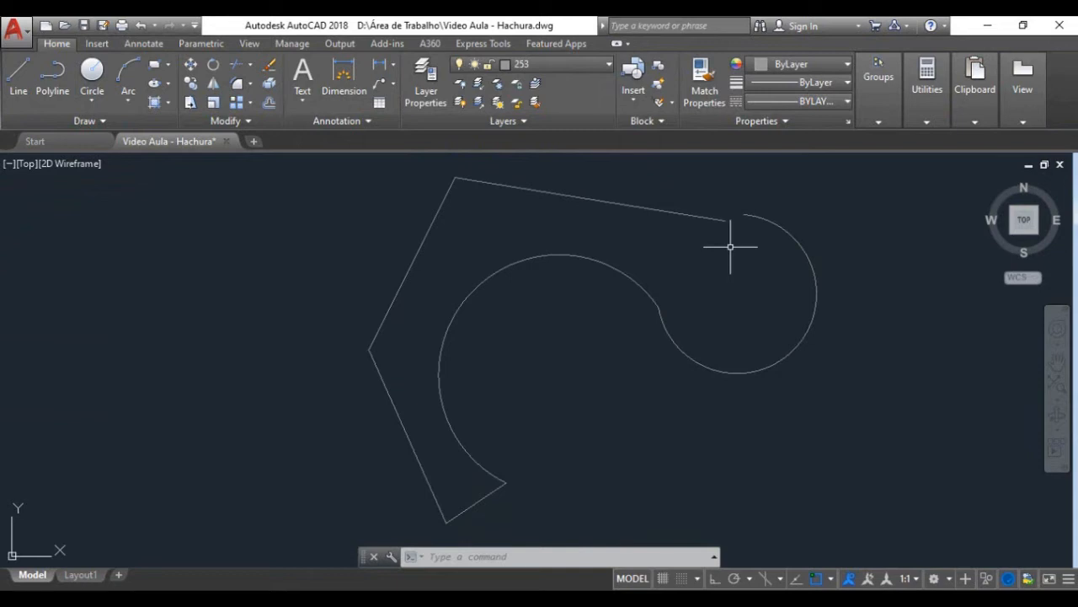
Step: Try to solid-hatch the open sample shape, and regenerate the drawing to clear the red gap markers
key("Return")
left_click(709, 270)
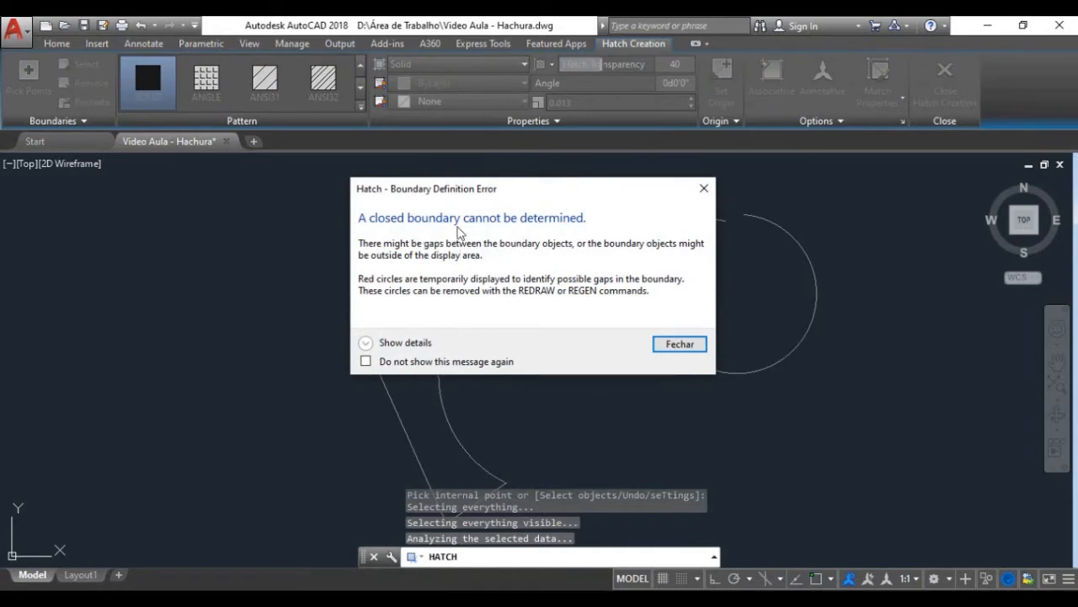
left_click(680, 344)
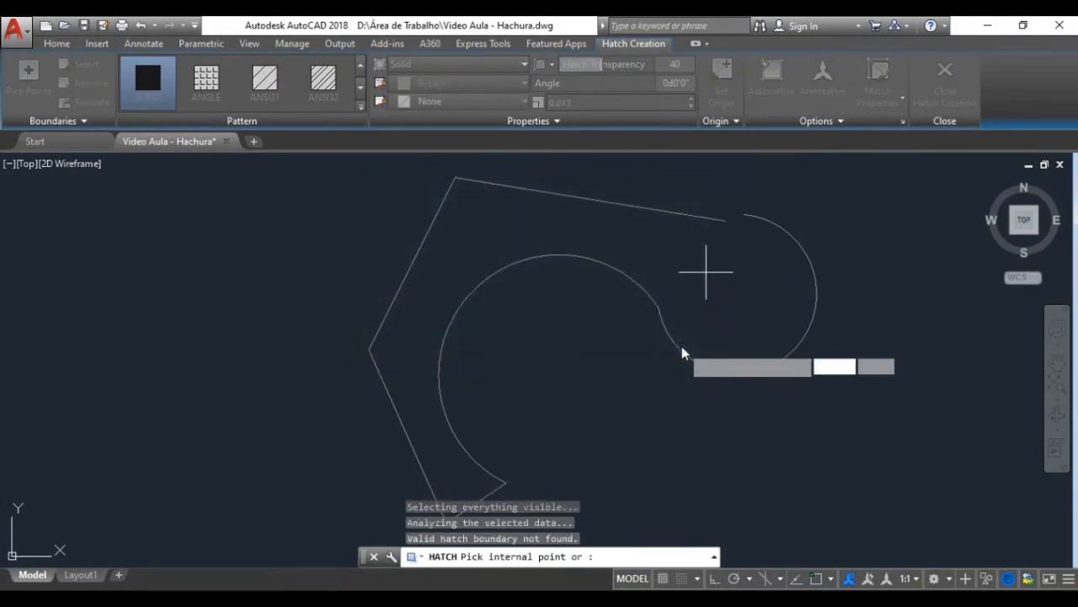
scroll(641, 333, "down", 4)
scroll(638, 315, "up", 2)
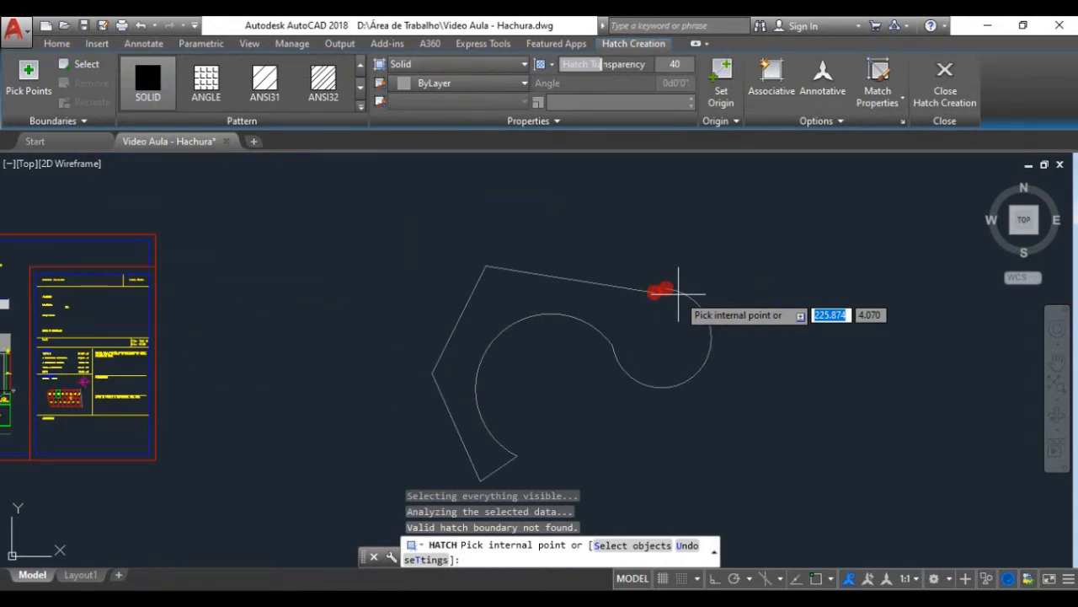
key("Escape")
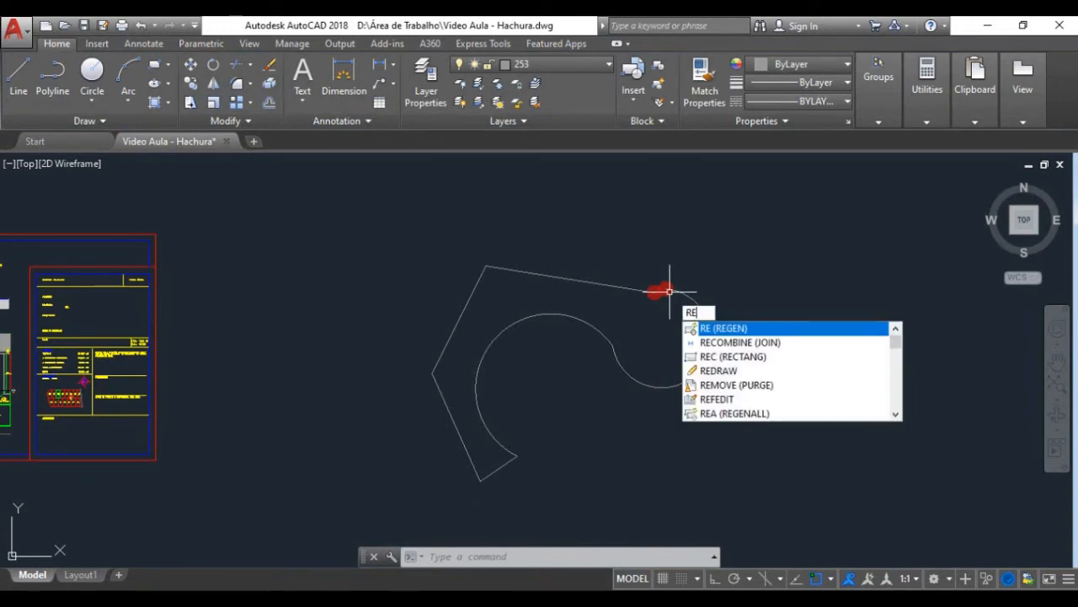
key("Return")
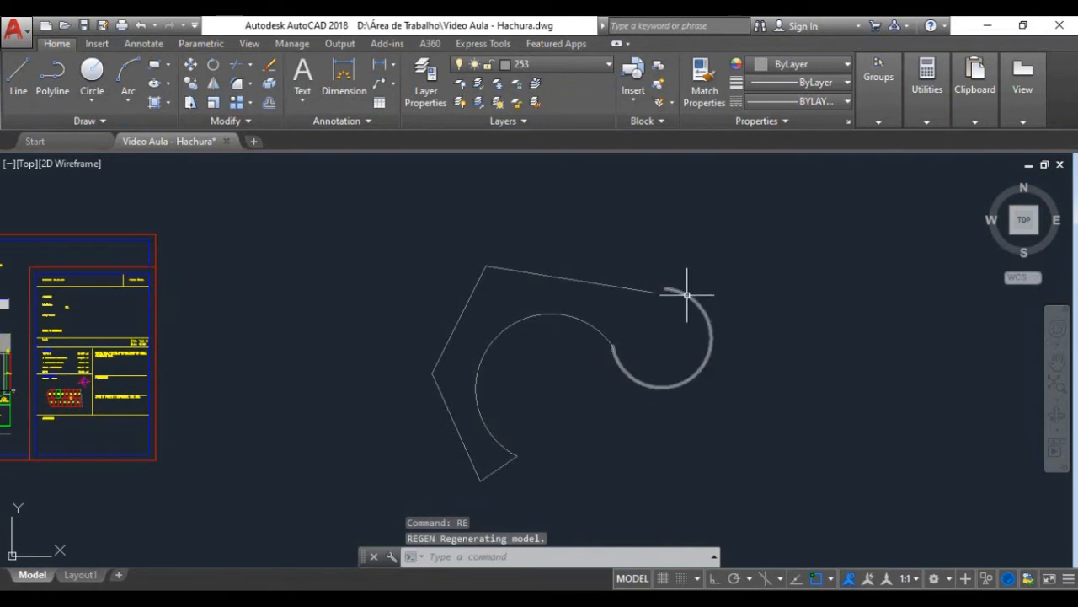
Step: Stretch the small arc's upper endpoint back onto the end of the straight line to close the sample shape
key("Escape")
left_click(670, 293)
scroll(670, 287, "up", 4)
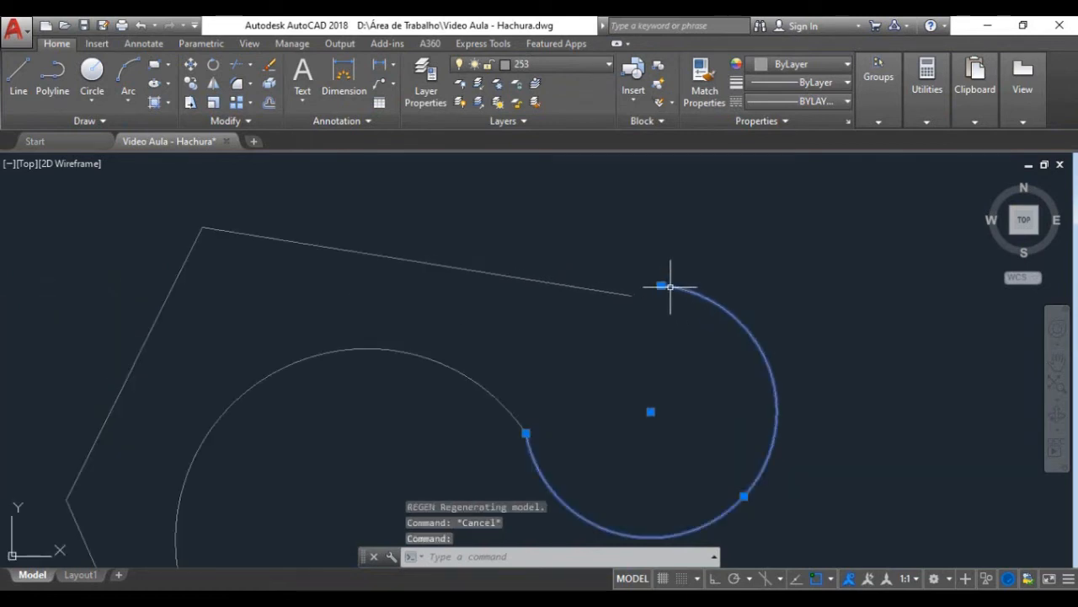
left_click(662, 286)
scroll(663, 279, "down", 2)
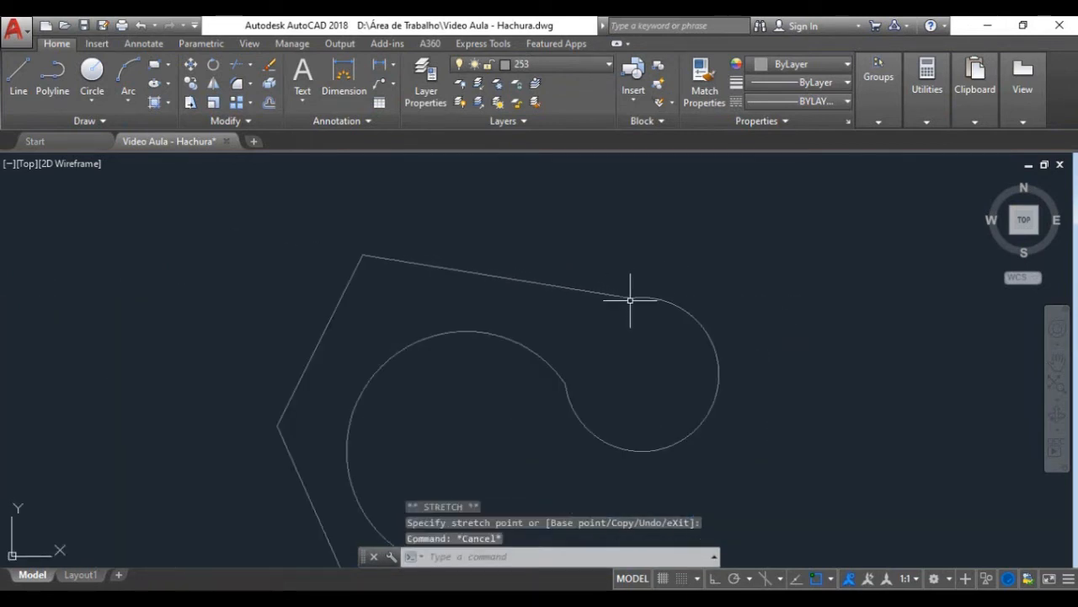
Step: Fill the closed sample shape with the solid hatch
type("h")
key("Return")
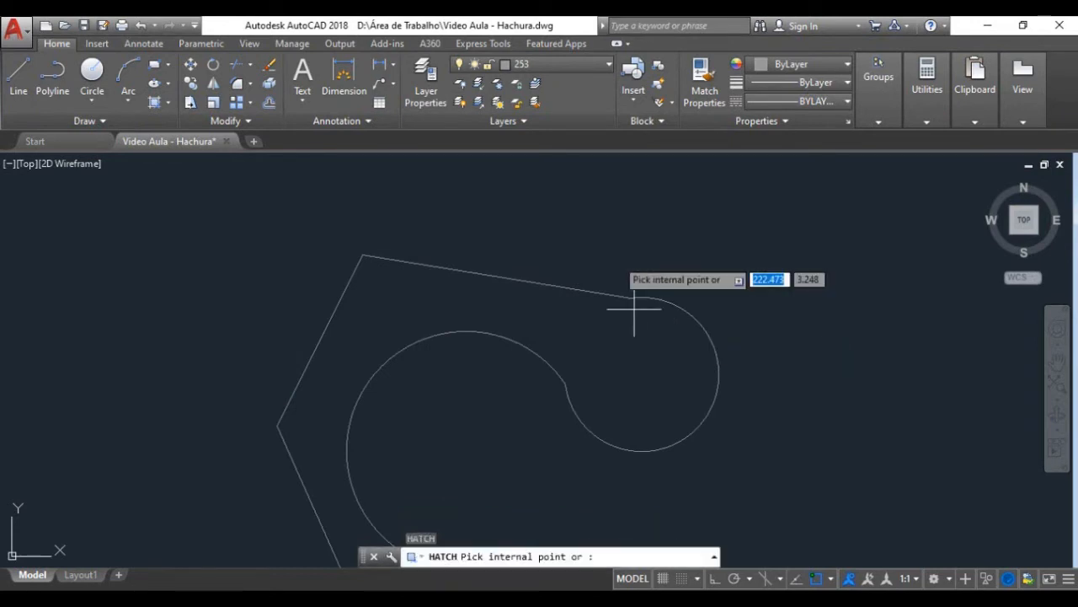
scroll(621, 298, "down", 2)
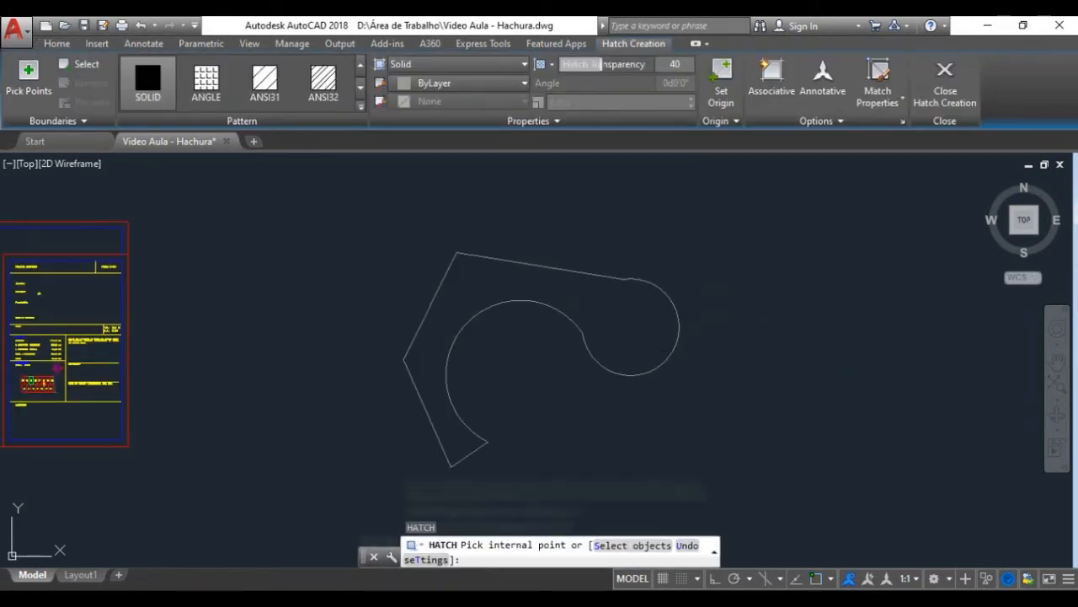
left_click(627, 301)
key("Escape")
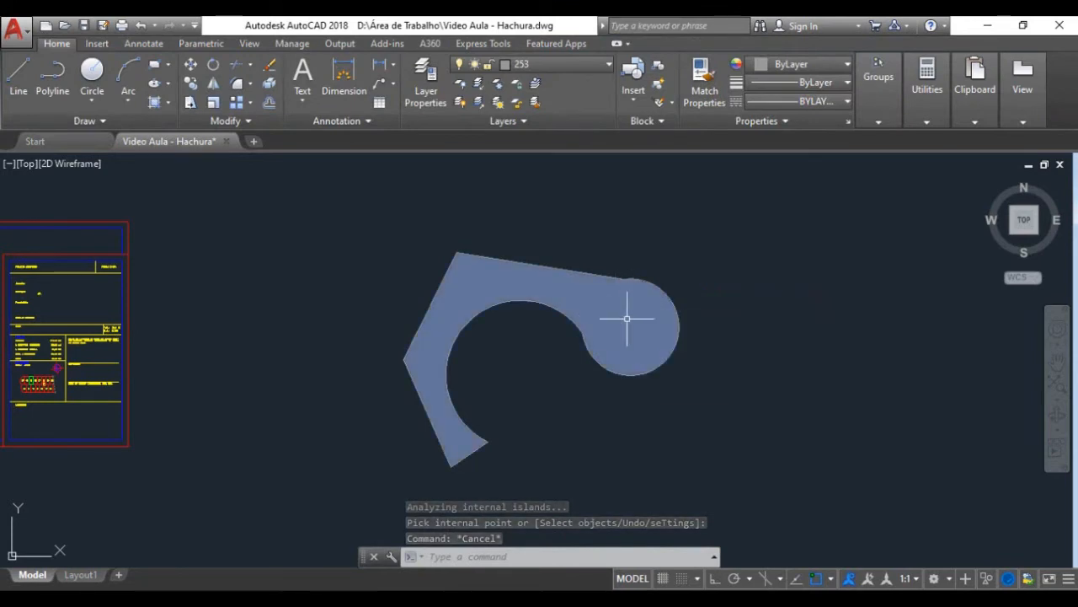
Step: Erase the sample shape's hatch and recreate the solid hatch by selecting its six outline objects as the boundary
left_click(627, 318)
key("Delete")
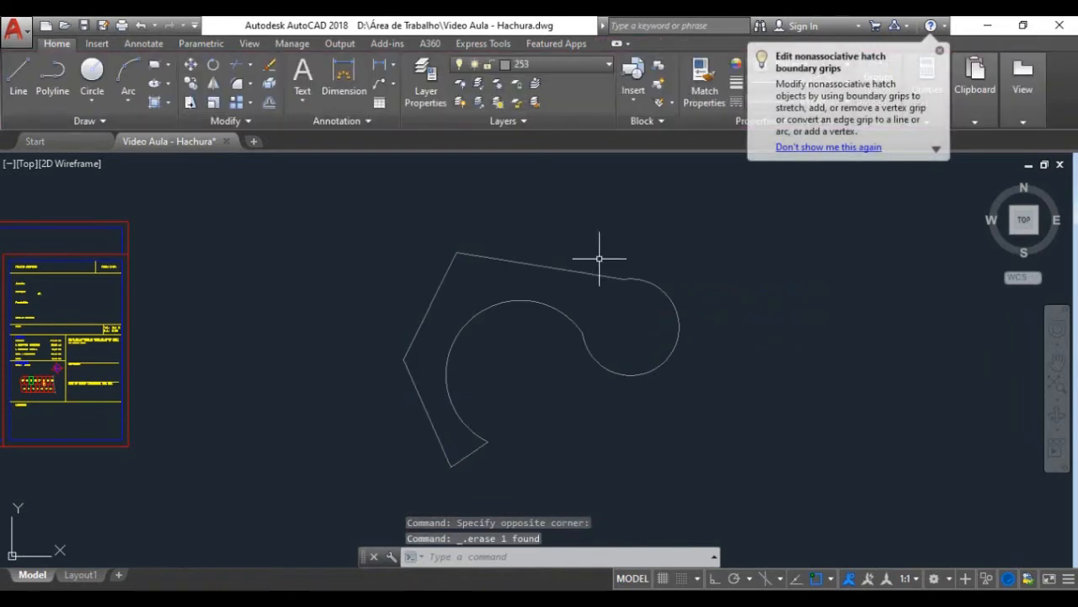
type("h")
key("Return")
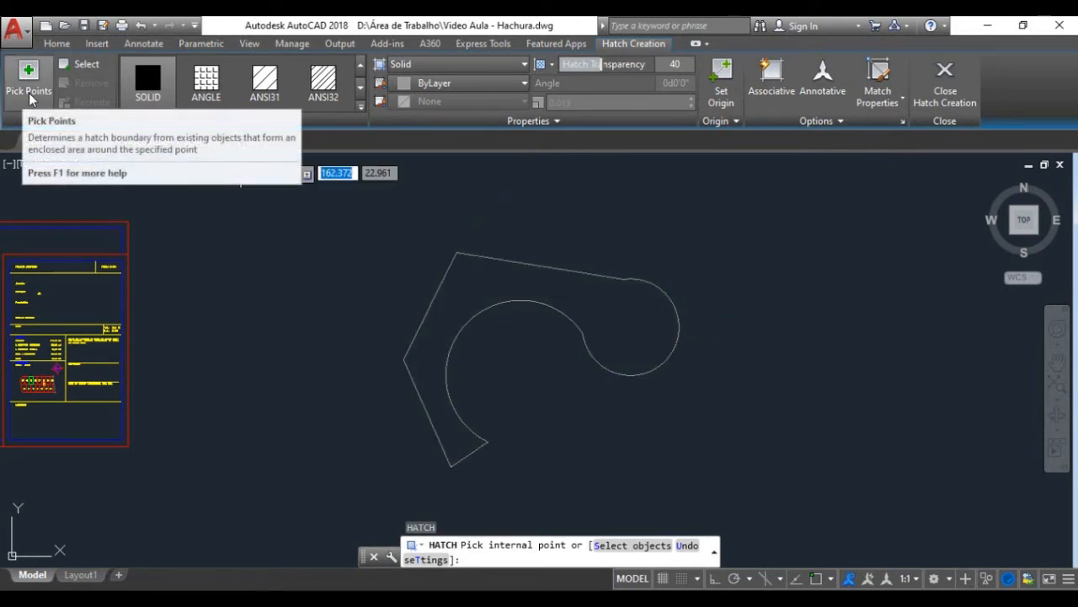
left_click(83, 65)
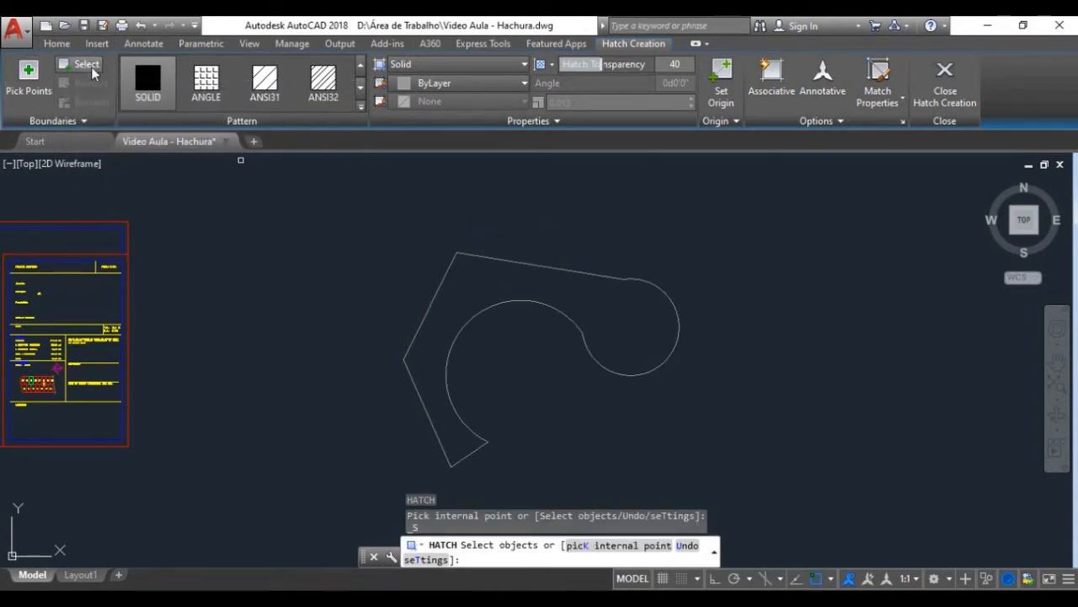
left_click(561, 270)
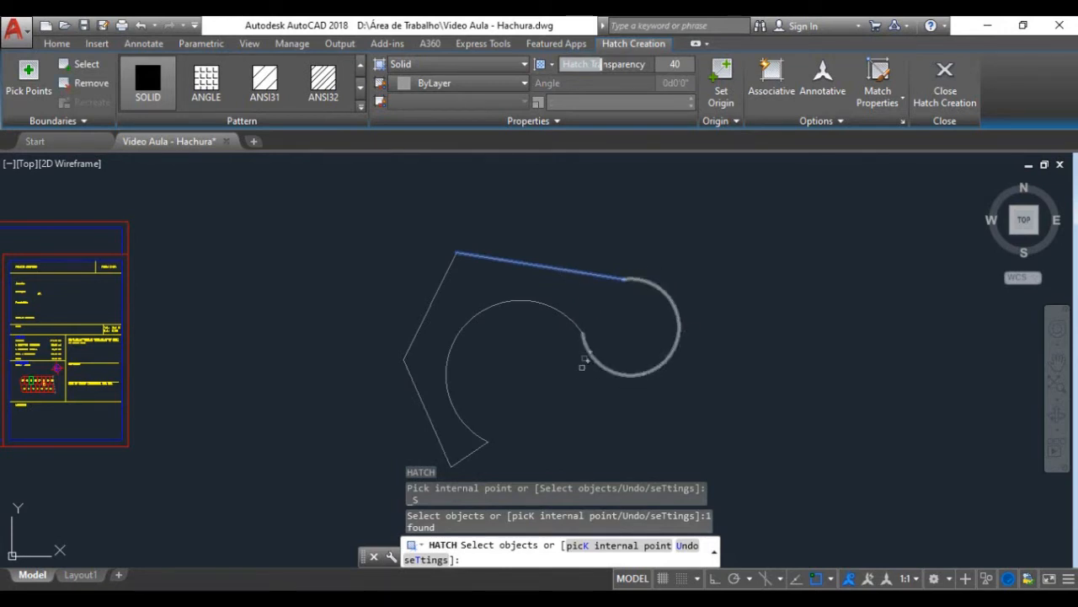
left_click(650, 288)
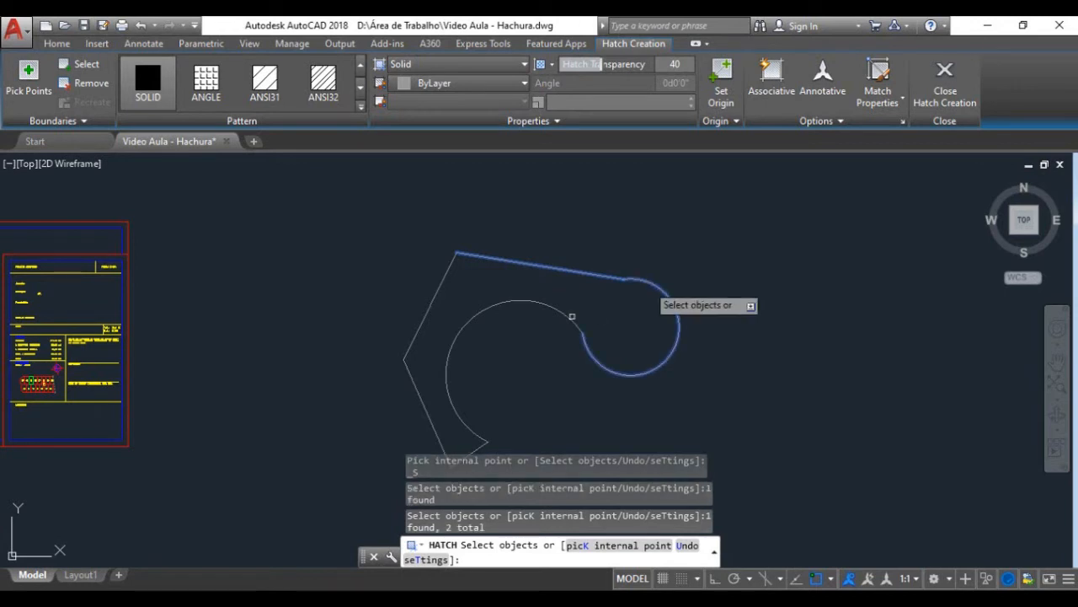
left_click(566, 315)
middle_click_drag(501, 401, 506, 375)
left_click(482, 424)
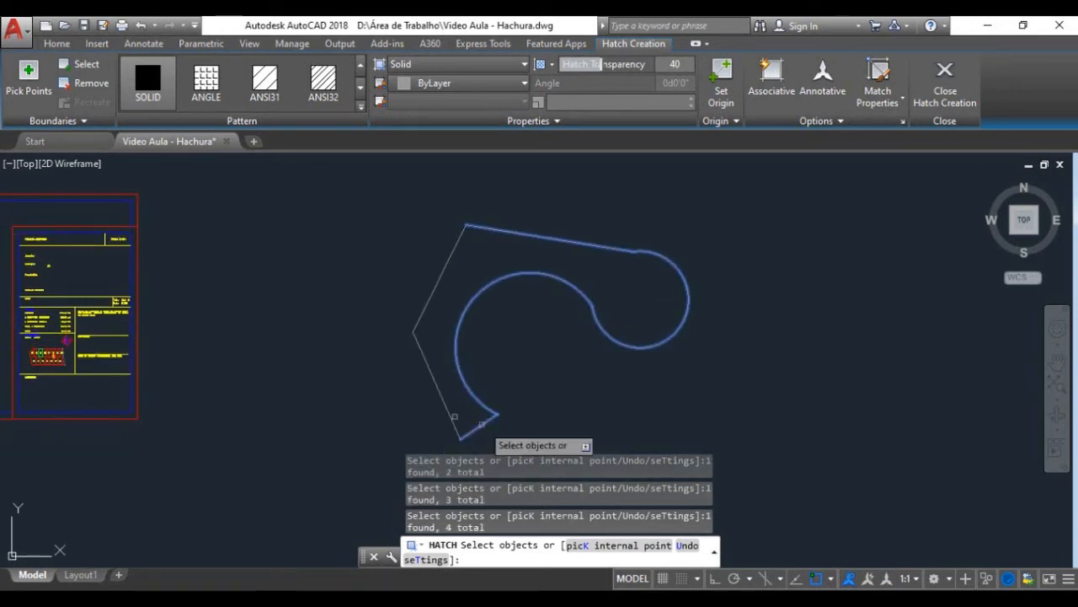
left_click(438, 385)
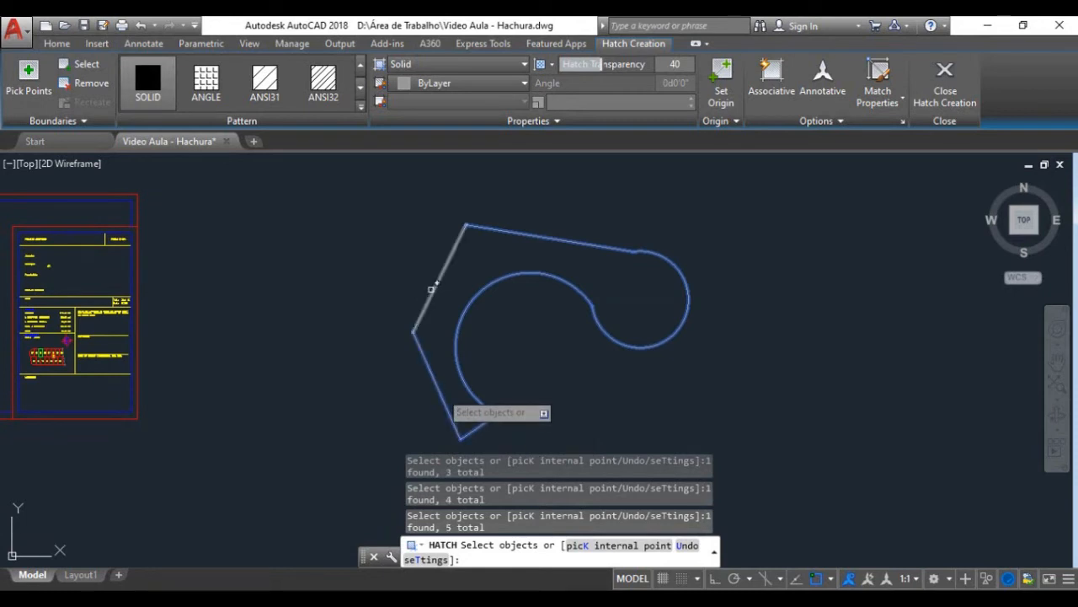
left_click(430, 289)
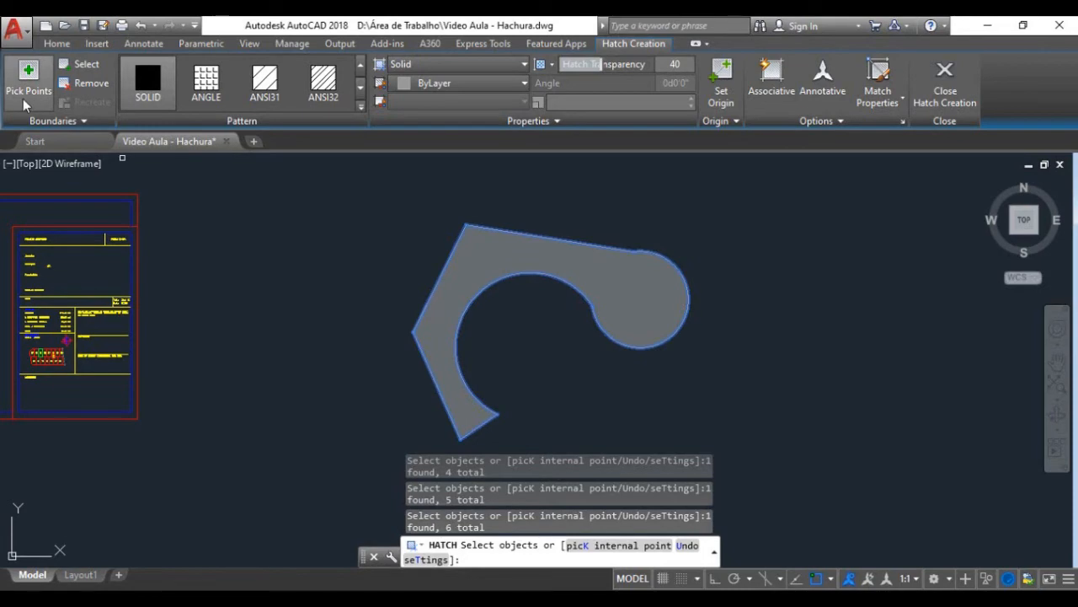
key("Escape")
Step: Examine the floor plan and sections on the drawing sheet for an area suited to a patterned hatch
scroll(594, 292, "down", 8)
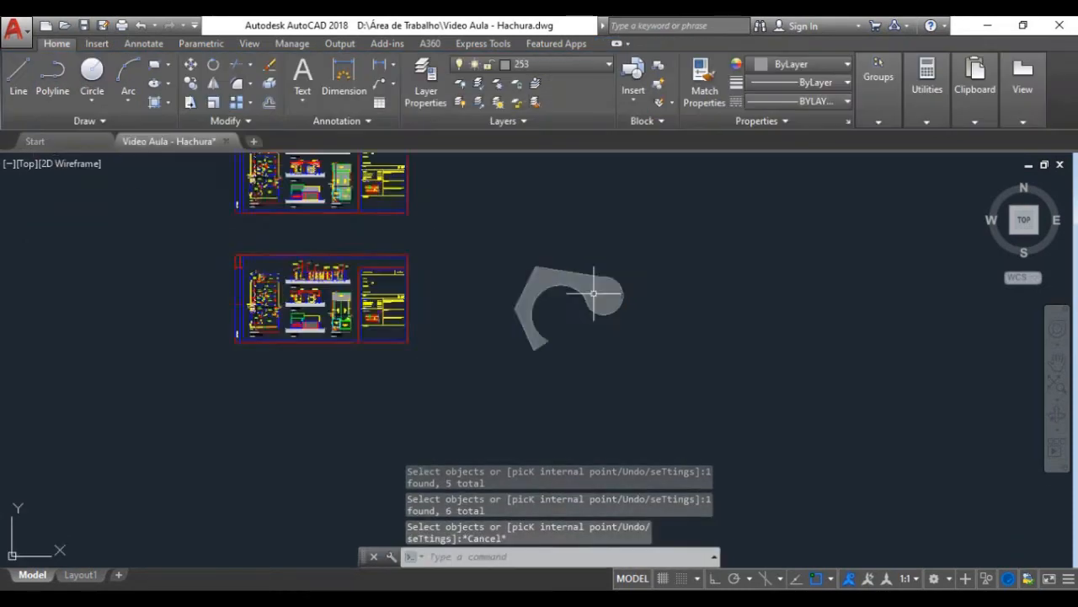
scroll(469, 300, "up", 10)
scroll(469, 339, "up", 5)
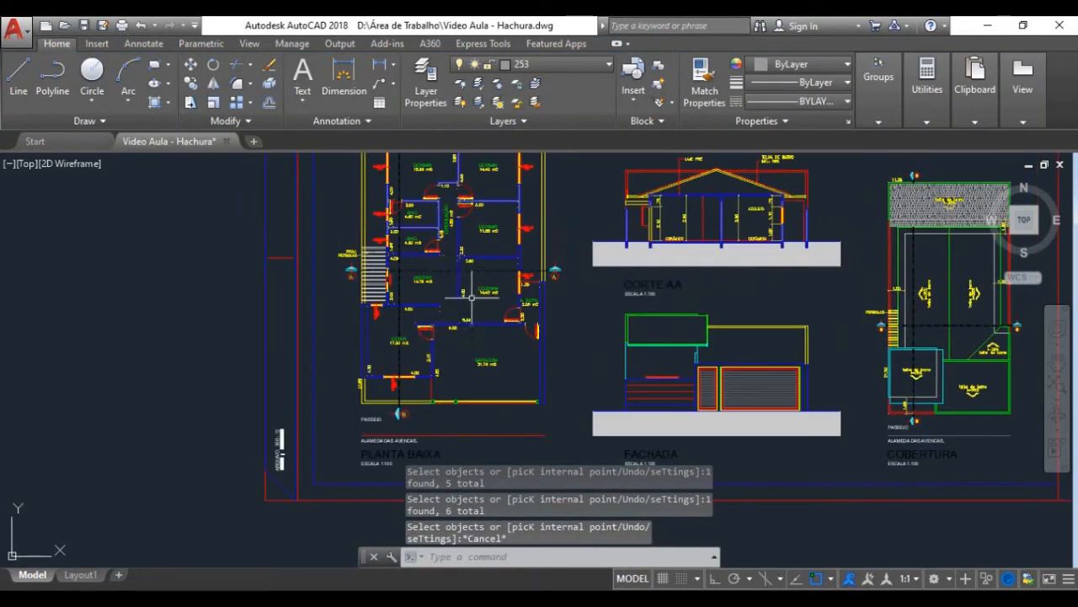
scroll(388, 278, "down", 2)
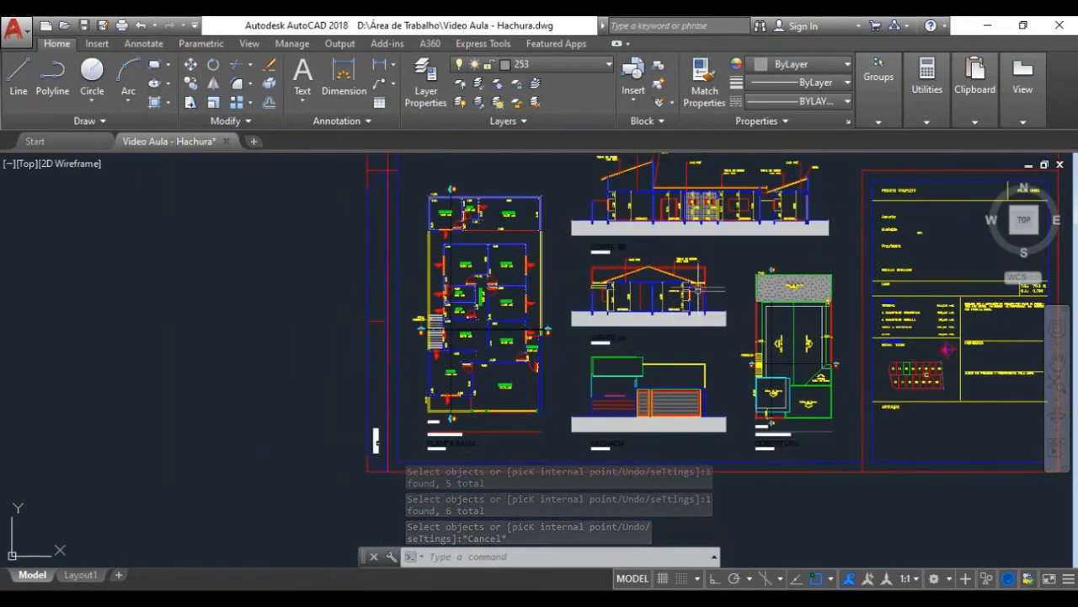
scroll(649, 278, "up", 7)
scroll(590, 261, "up", 4)
scroll(500, 322, "down", 8)
scroll(339, 350, "up", 6)
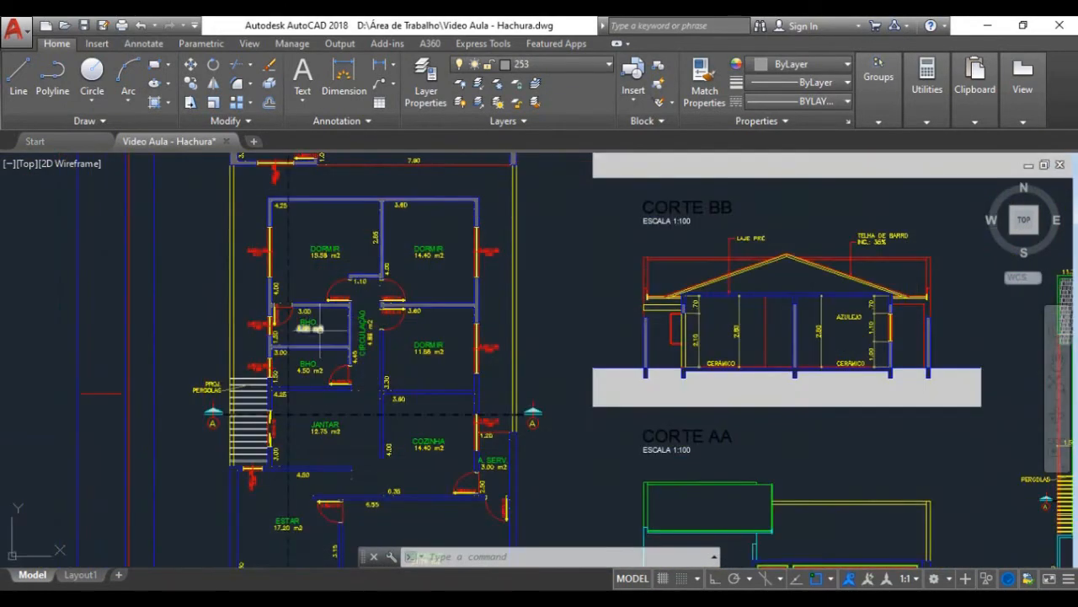
scroll(338, 349, "down", 7)
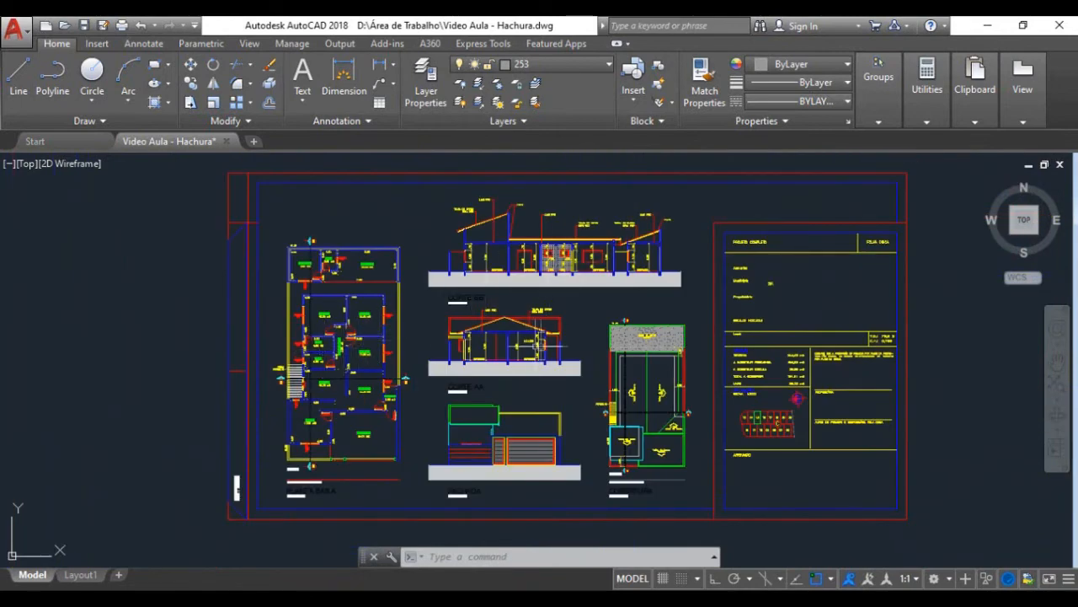
Step: Hatch the room labelled AZULEJO in section AA with the ANSI37 pattern by picking a point inside it
scroll(531, 341, "up", 8)
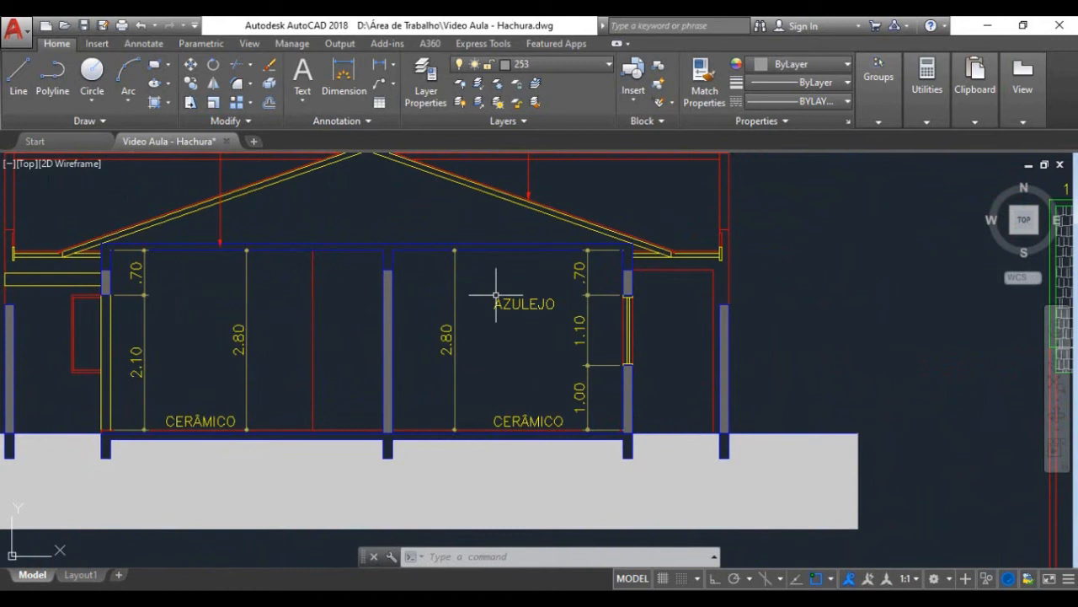
type("h")
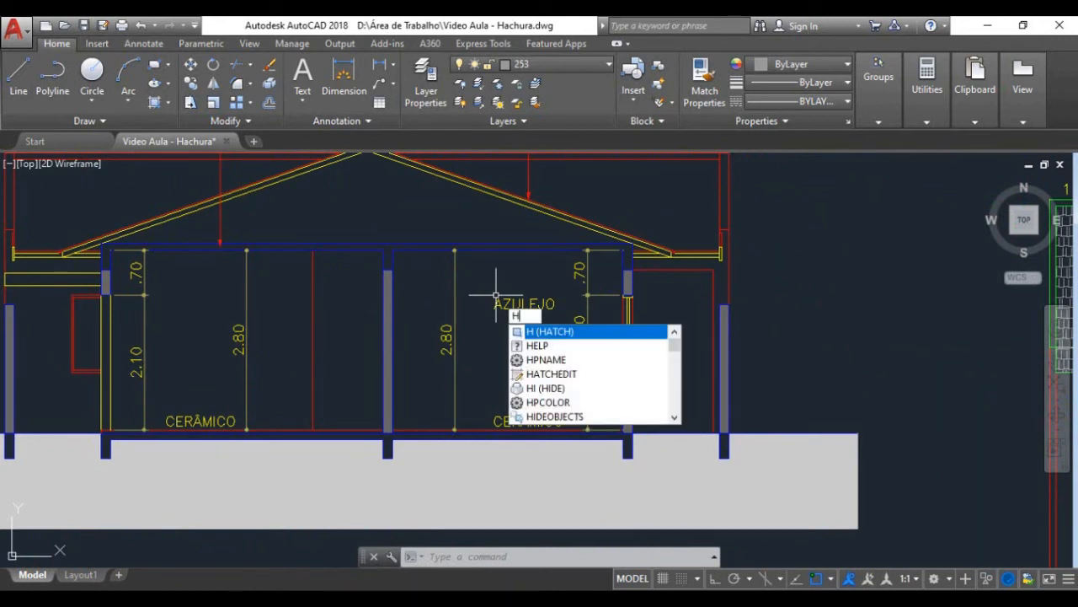
key("Return")
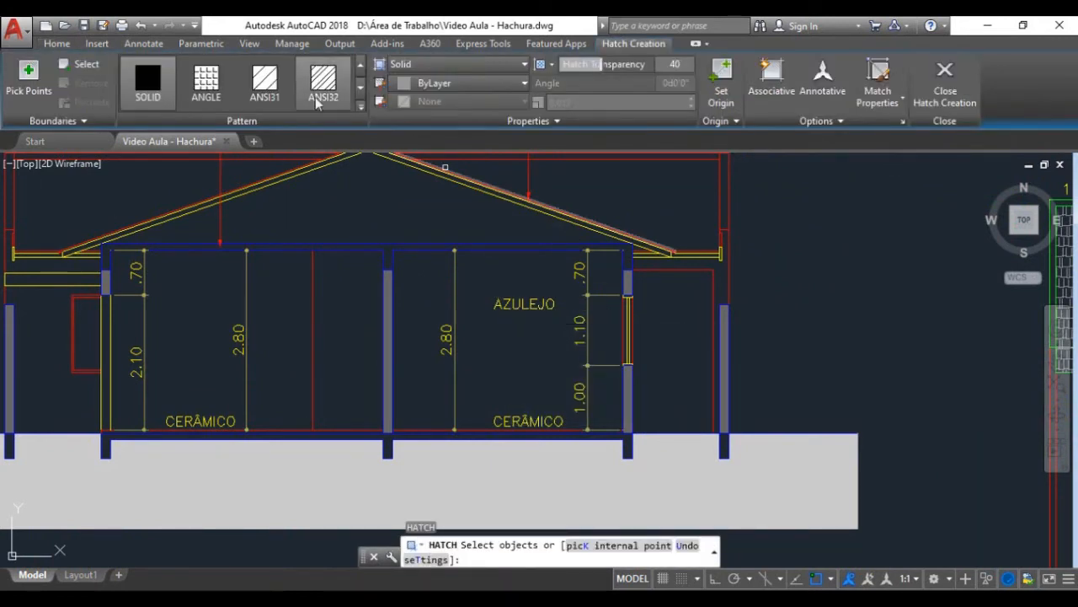
left_click(361, 106)
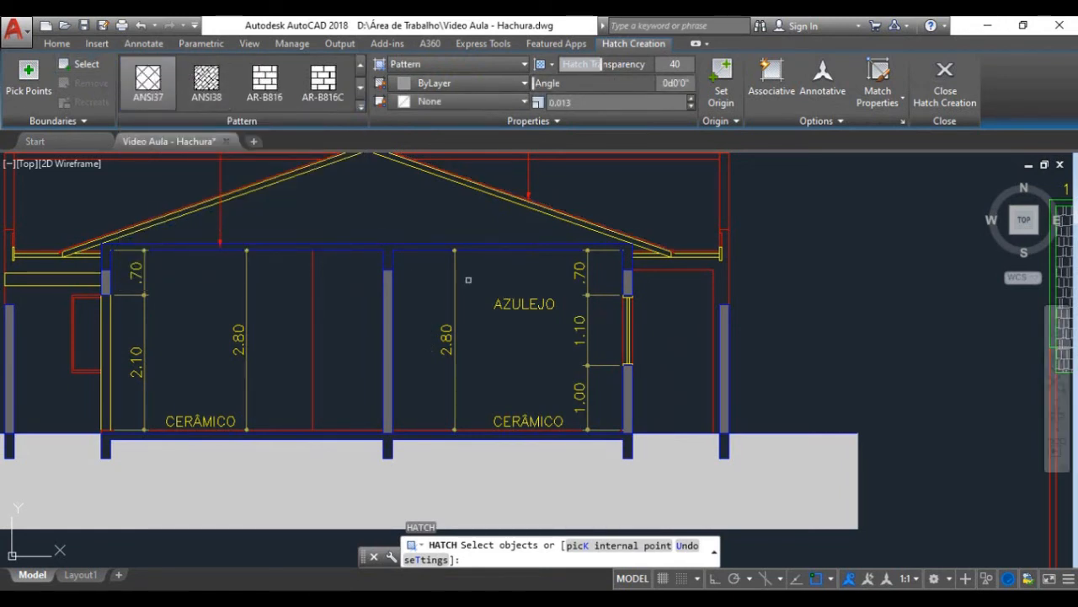
left_click(29, 77)
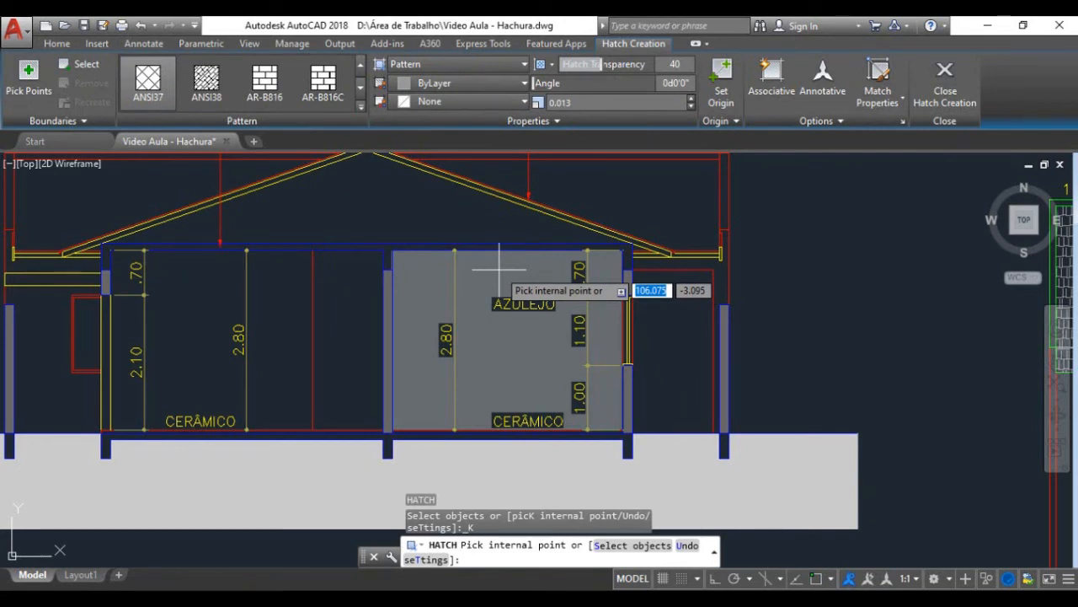
left_click(501, 282)
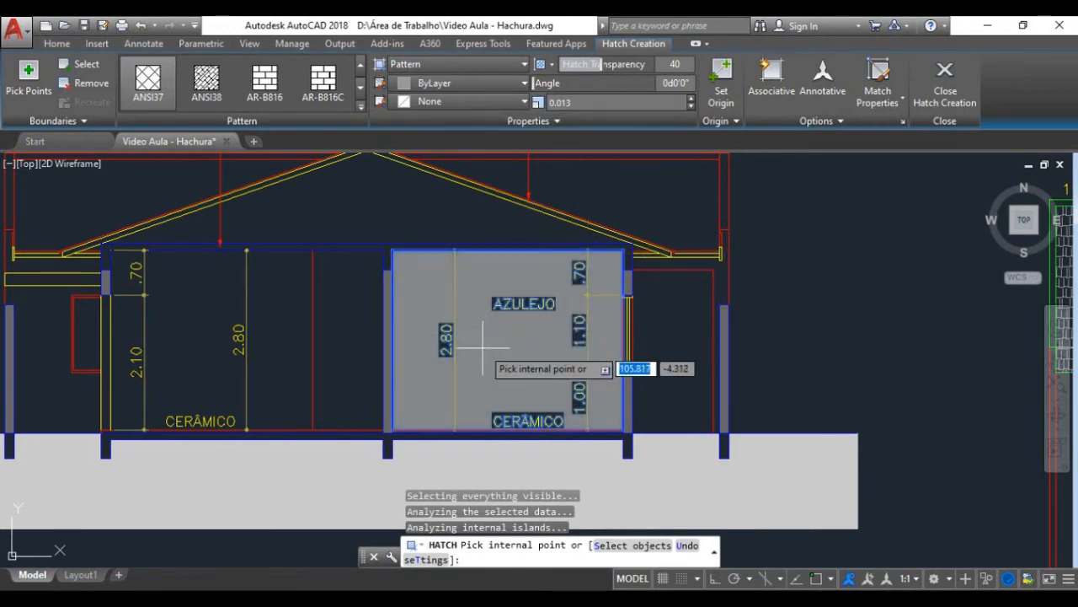
Step: Try pattern scales of 100 and 50 on the AZULEJO room's hatch
scroll(524, 327, "up", 5)
scroll(539, 318, "down", 5)
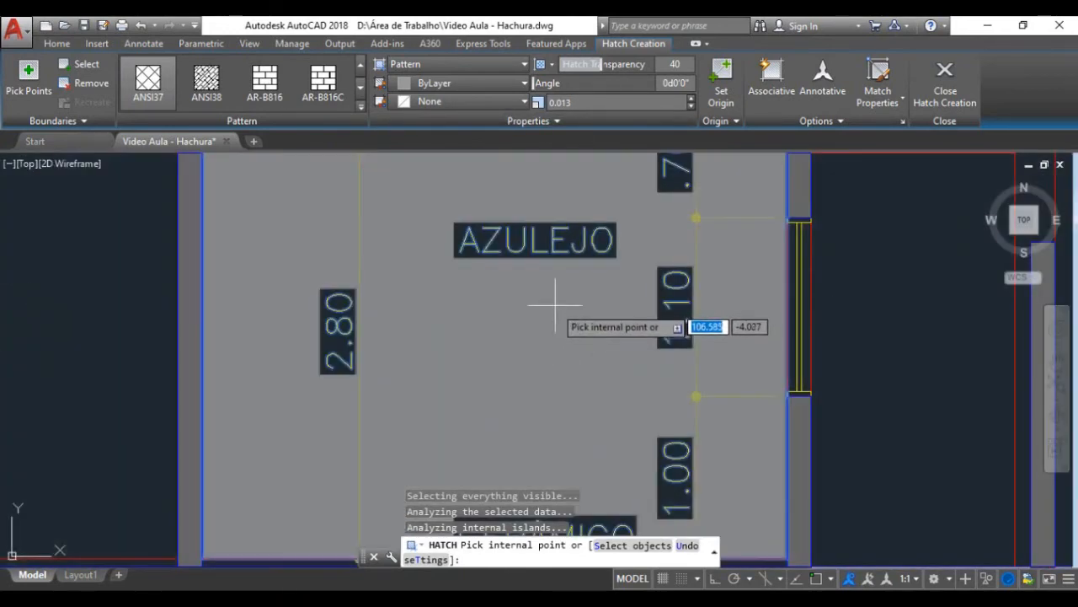
left_click(147, 88)
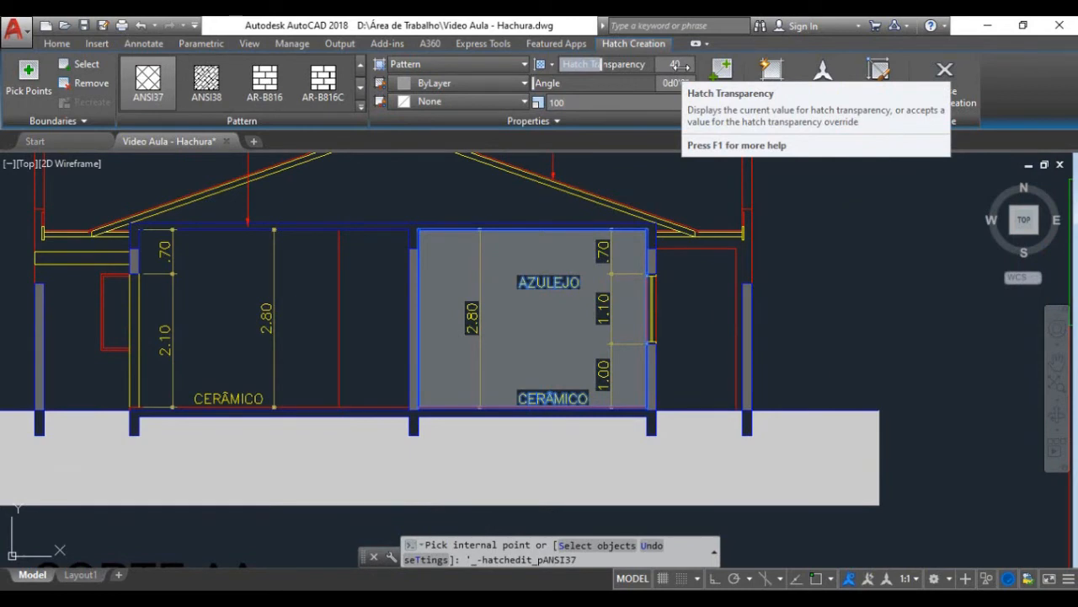
key("Return")
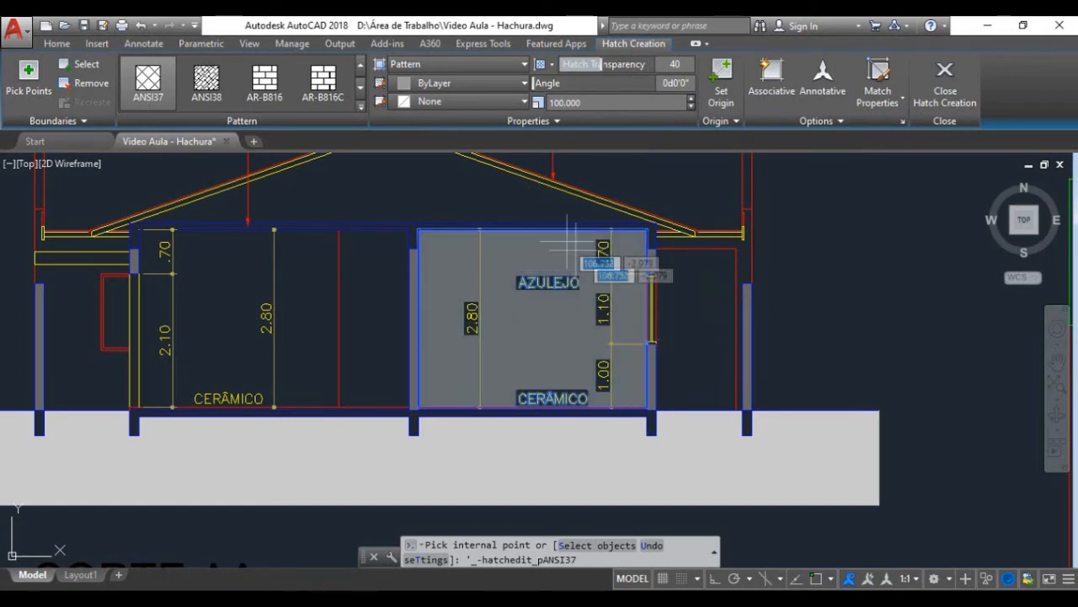
left_click(619, 102)
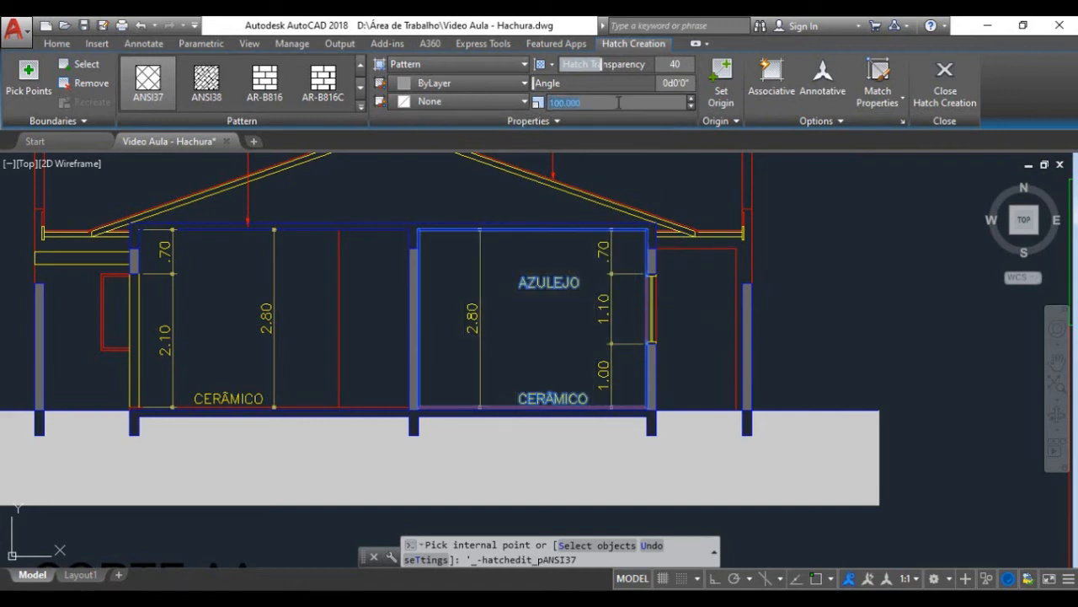
type("50")
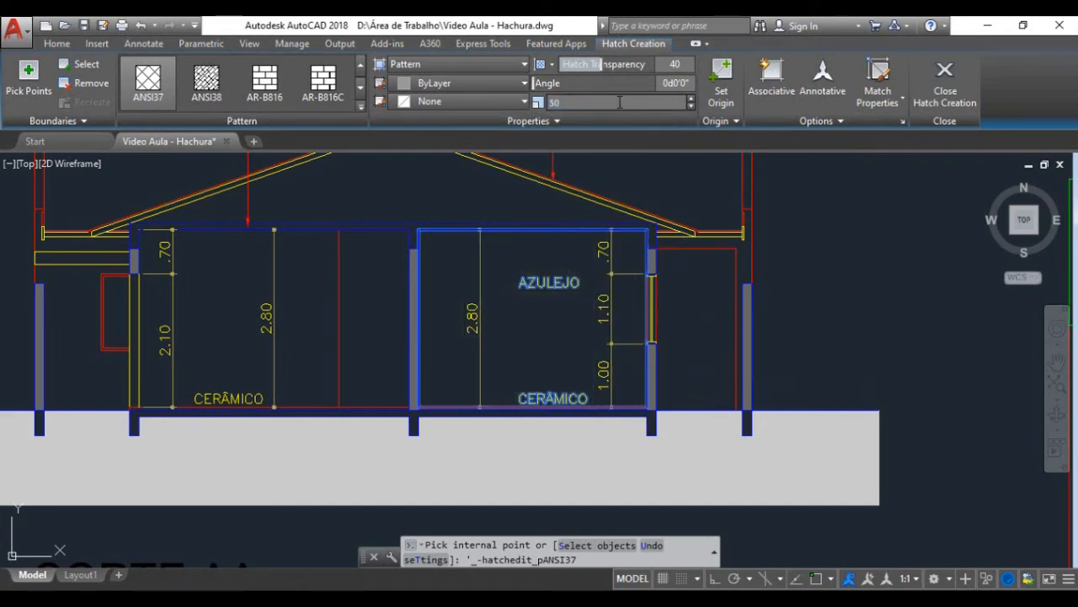
left_click(558, 66)
Step: Try pattern scales of 10 and 1 on the AZULEJO room's hatch
left_click_drag(591, 102, 529, 106)
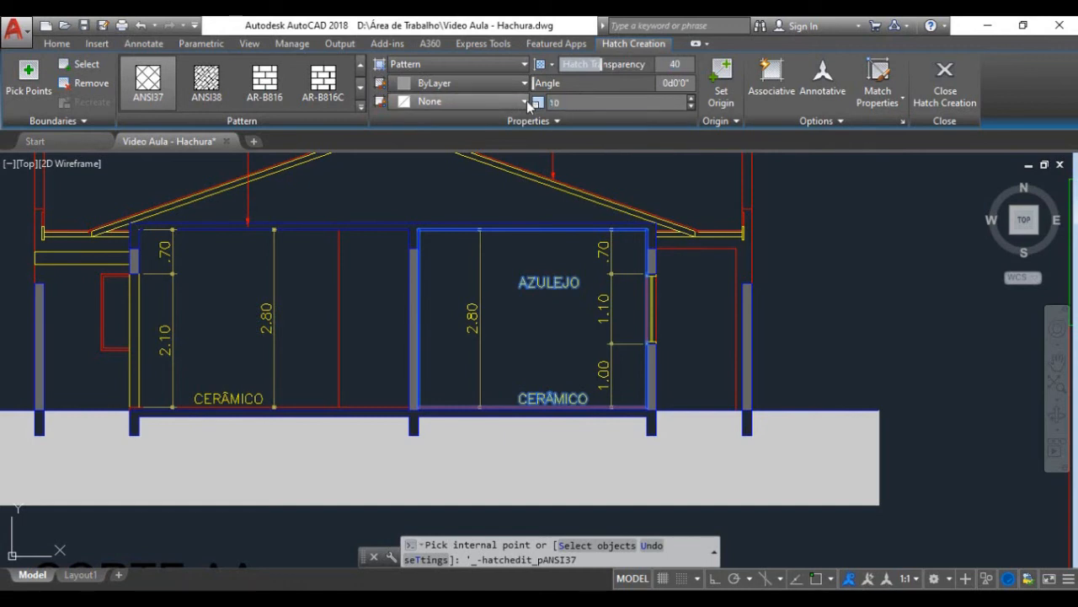
type("10")
left_click(533, 83)
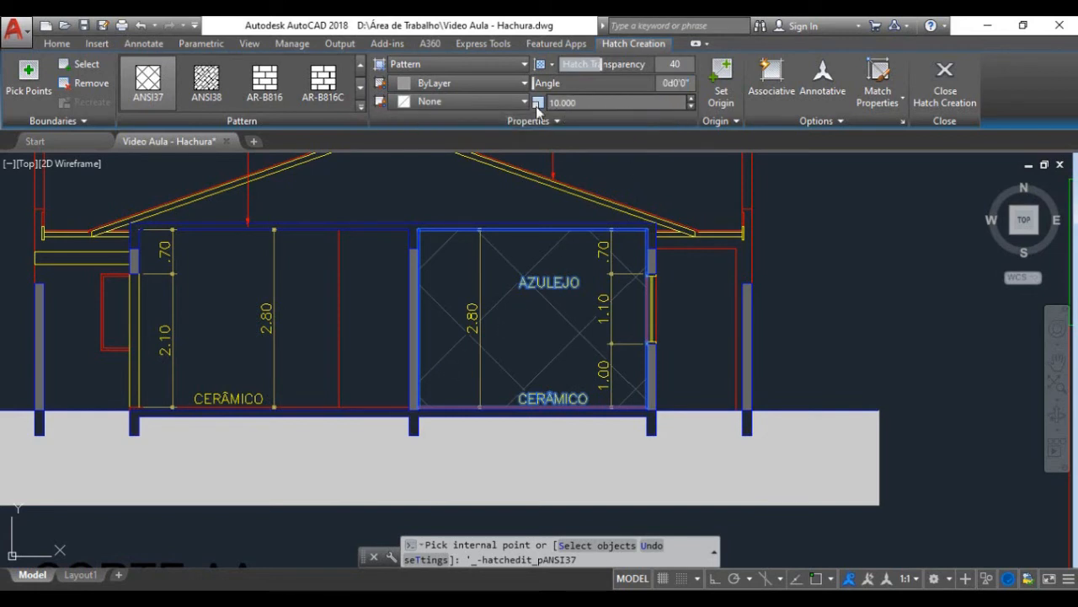
left_click_drag(585, 102, 537, 105)
type("1")
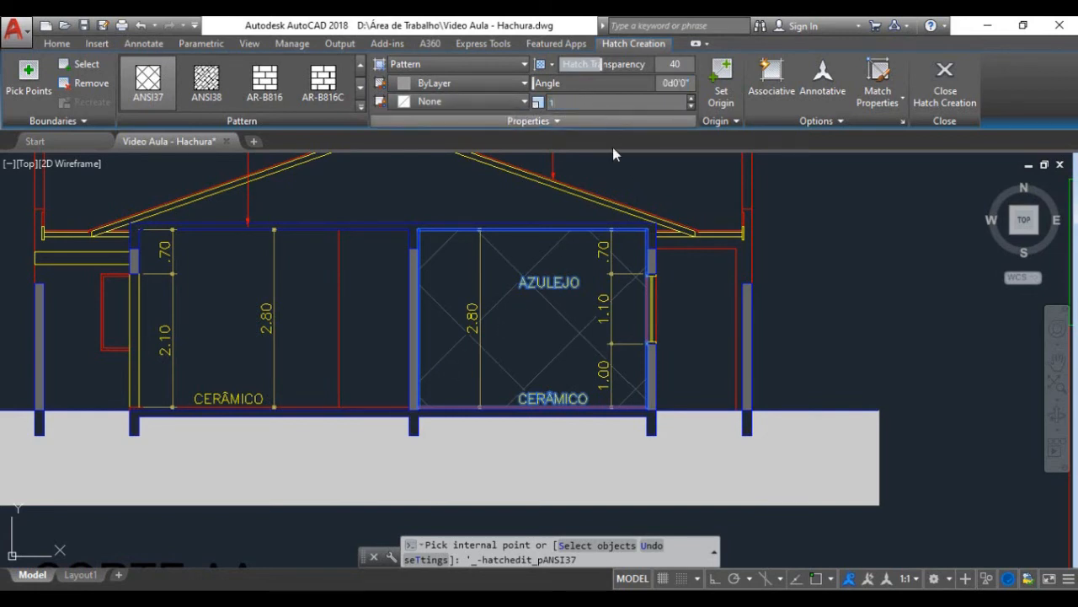
left_click(552, 83)
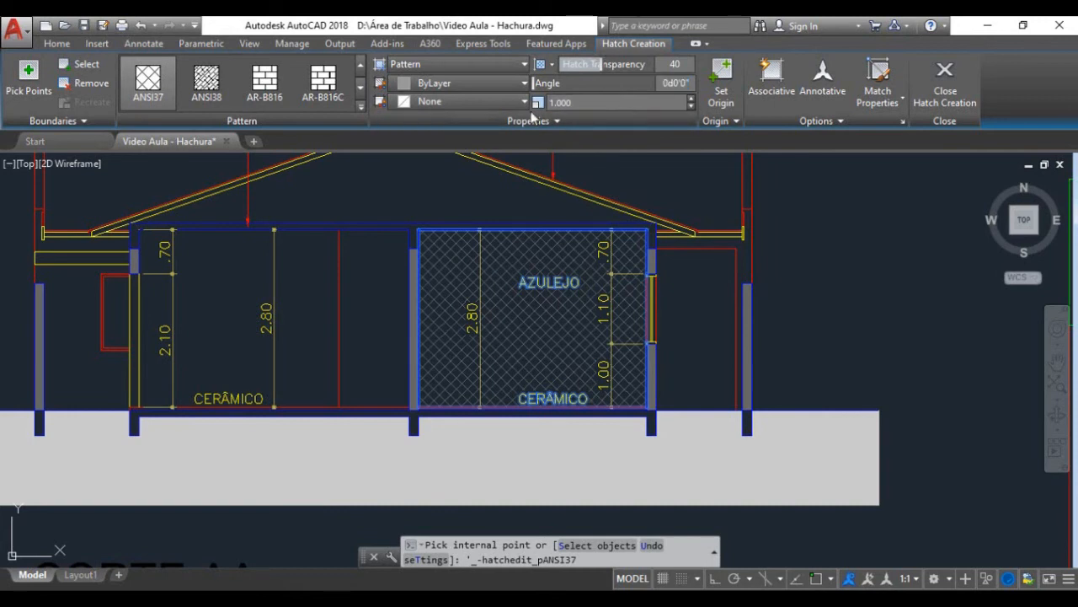
Step: Set the AZULEJO room's hatch scale to 2, and try a scale of 2,3
left_click_drag(582, 103, 554, 105)
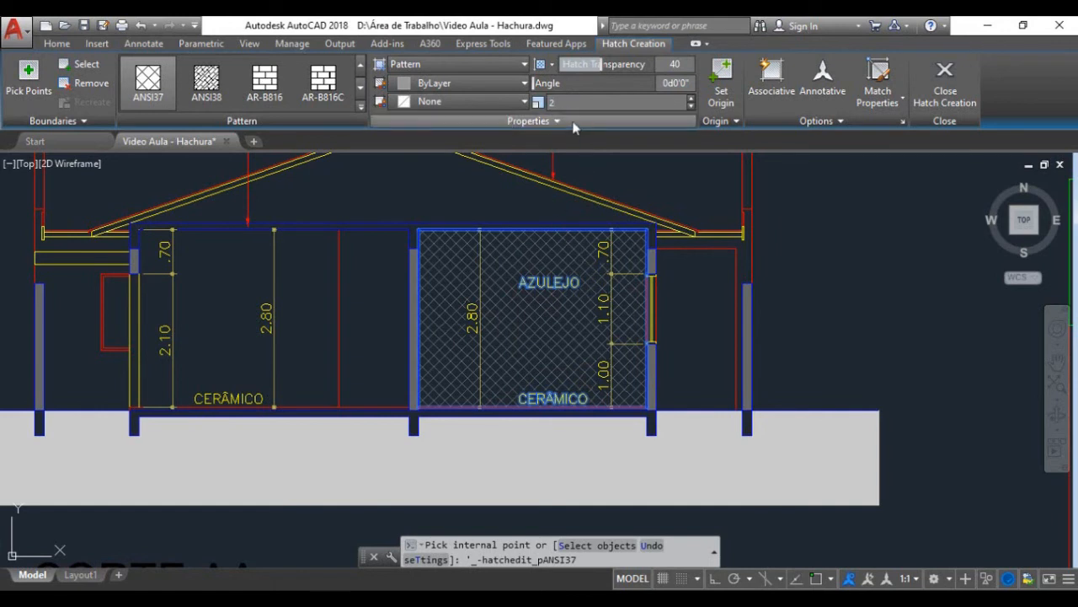
key("Return")
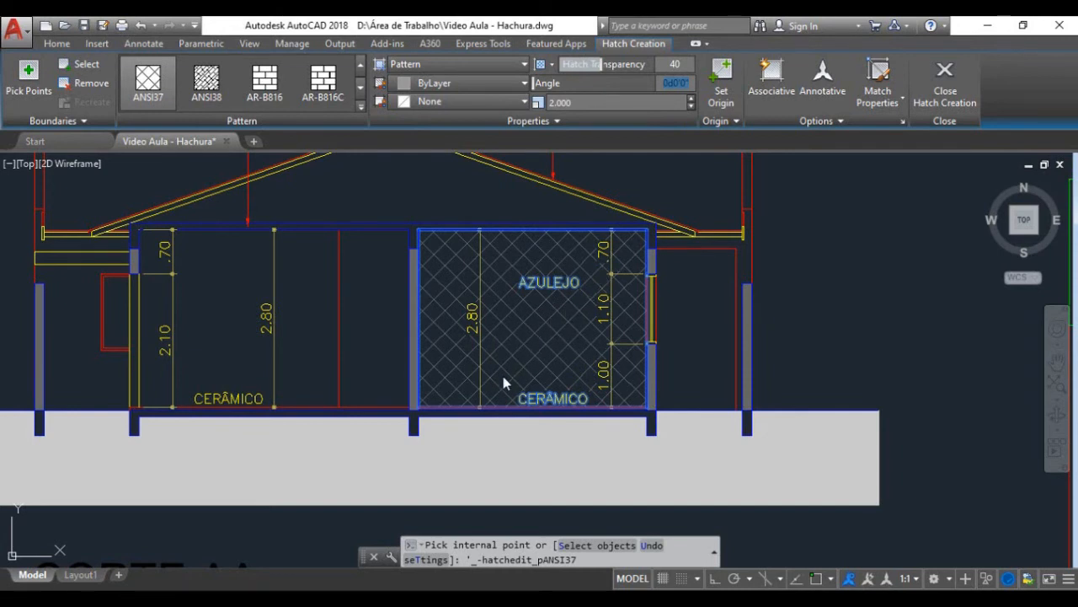
left_click(576, 102)
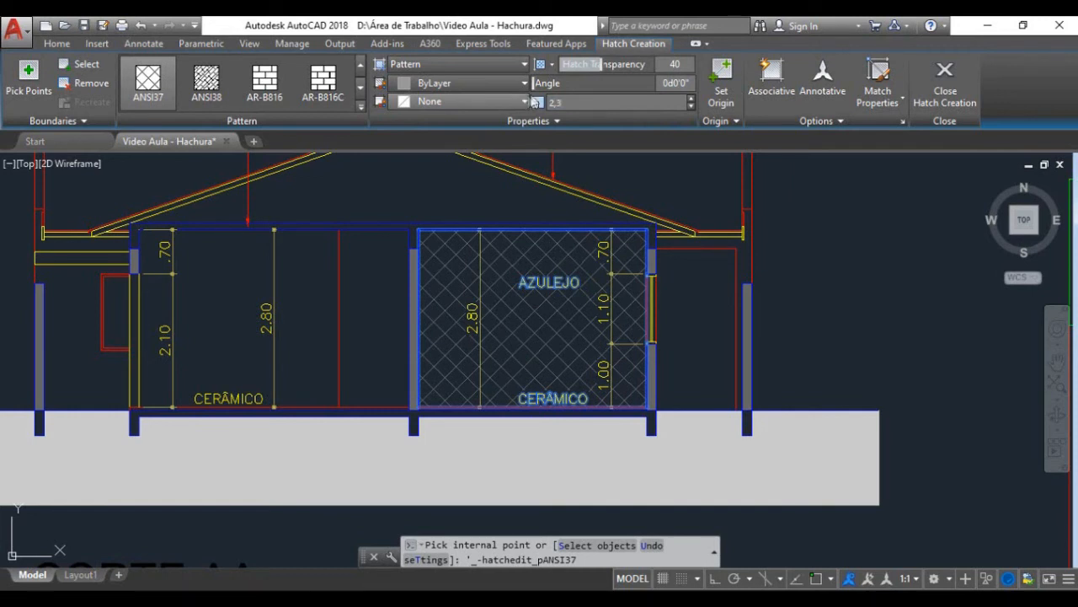
left_click(577, 85)
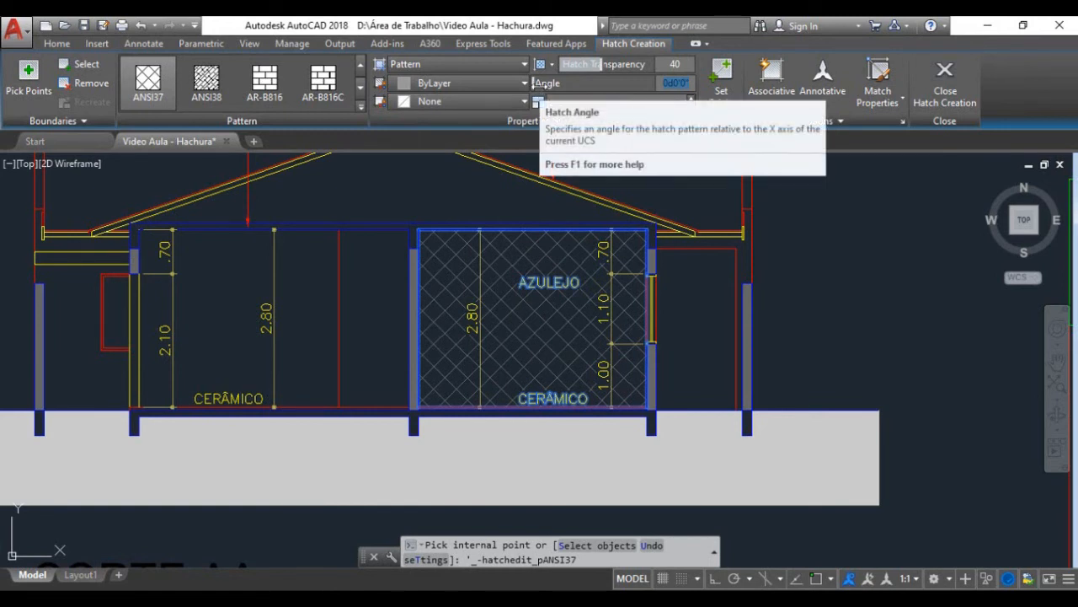
Step: Rotate the AZULEJO room's hatch pattern through several angles, ending at 83 degrees
left_click_drag(539, 83, 610, 84)
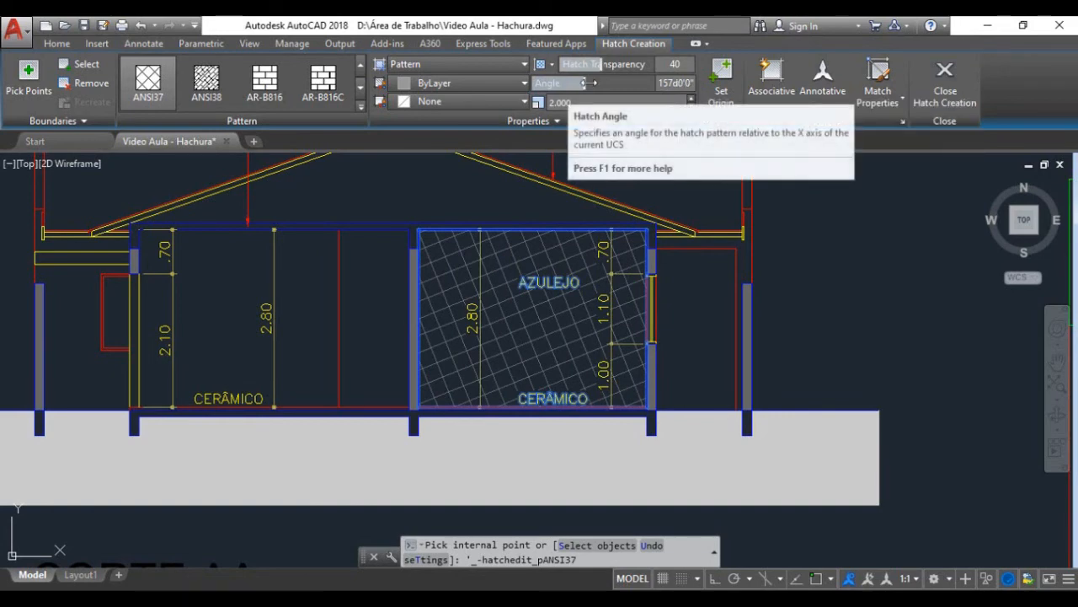
left_click_drag(583, 83, 549, 84)
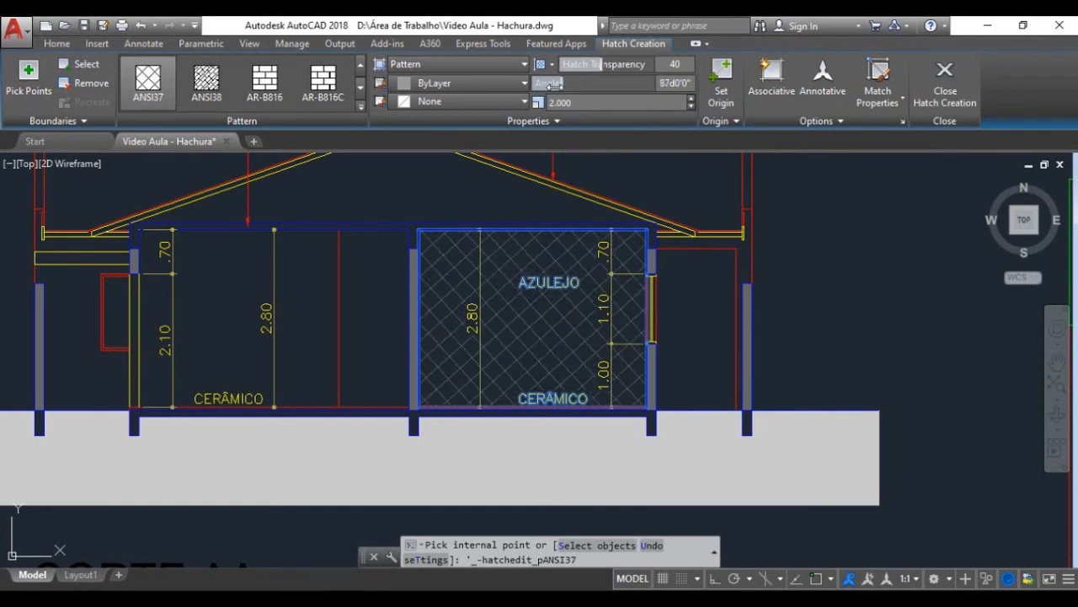
left_click_drag(548, 83, 547, 84)
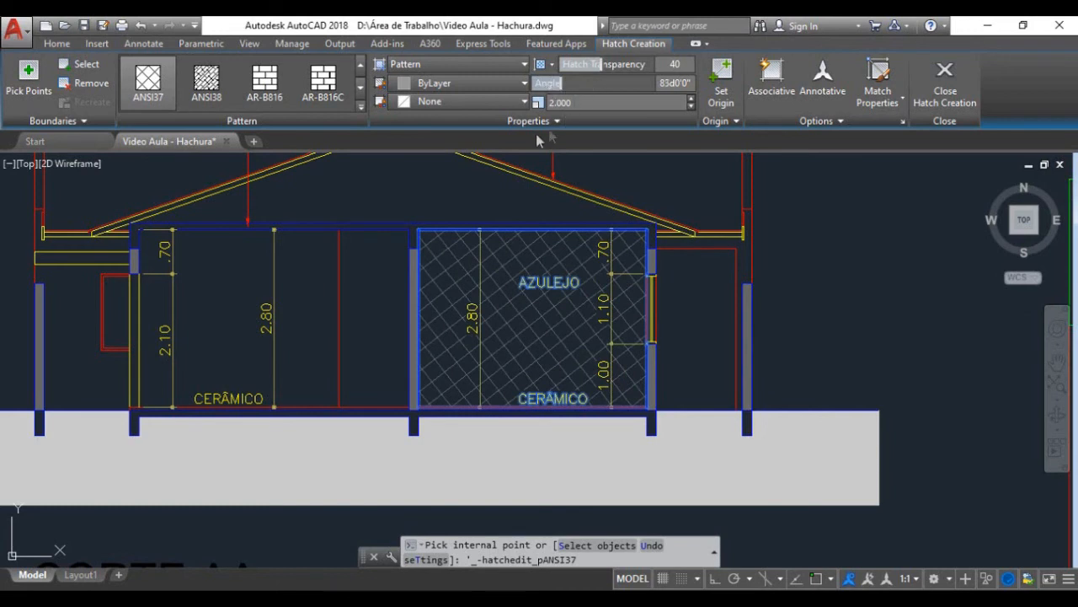
Step: Try hatch colour 241,235,31 on the AZULEJO room's hatch, and set the colour back to ByLayer
left_click(474, 85)
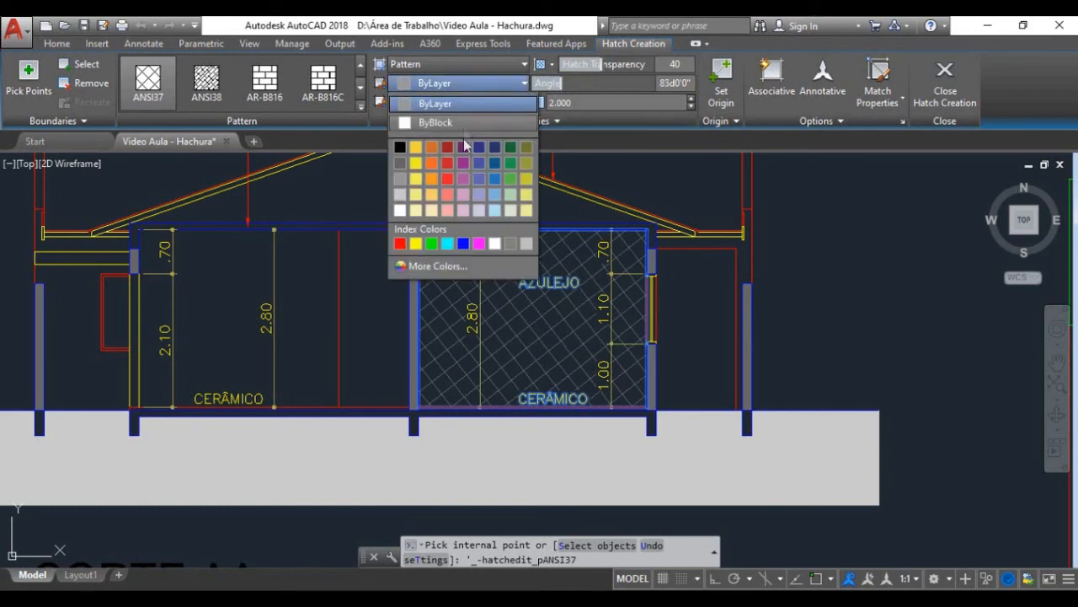
left_click(418, 169)
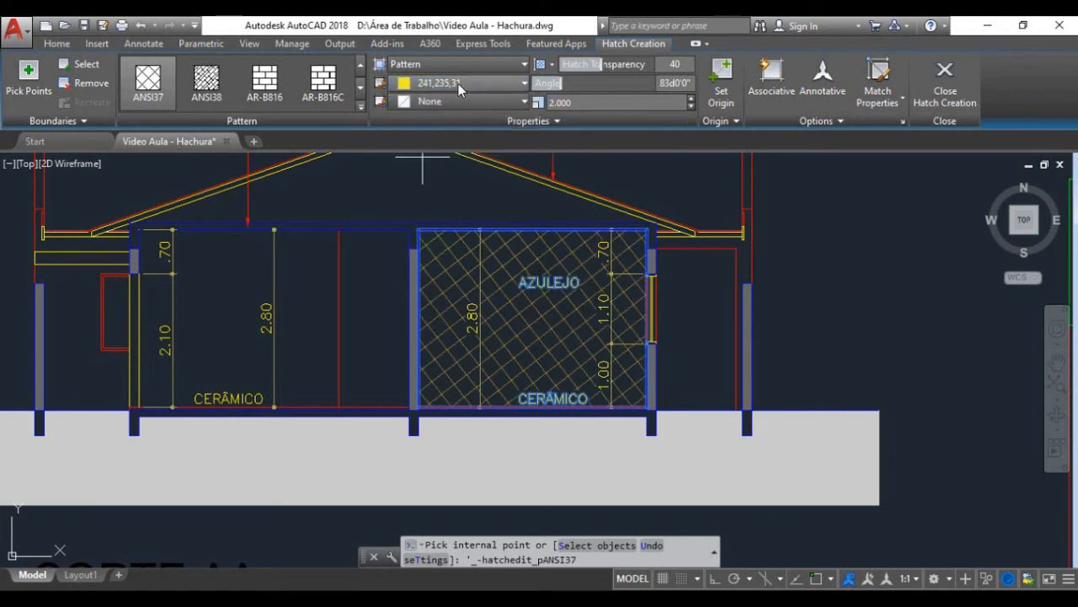
left_click(459, 83)
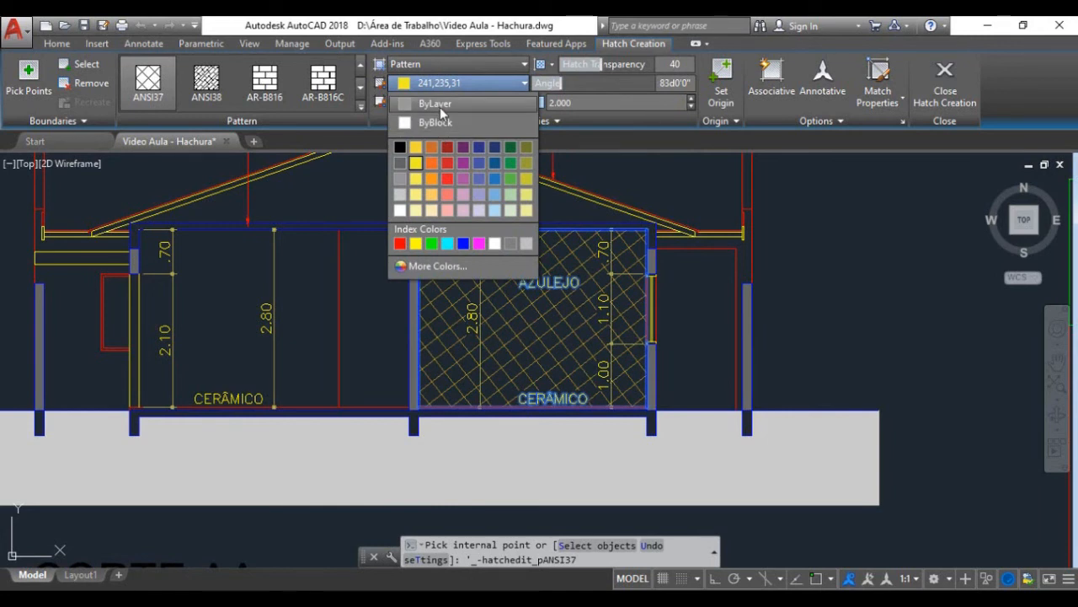
left_click(440, 107)
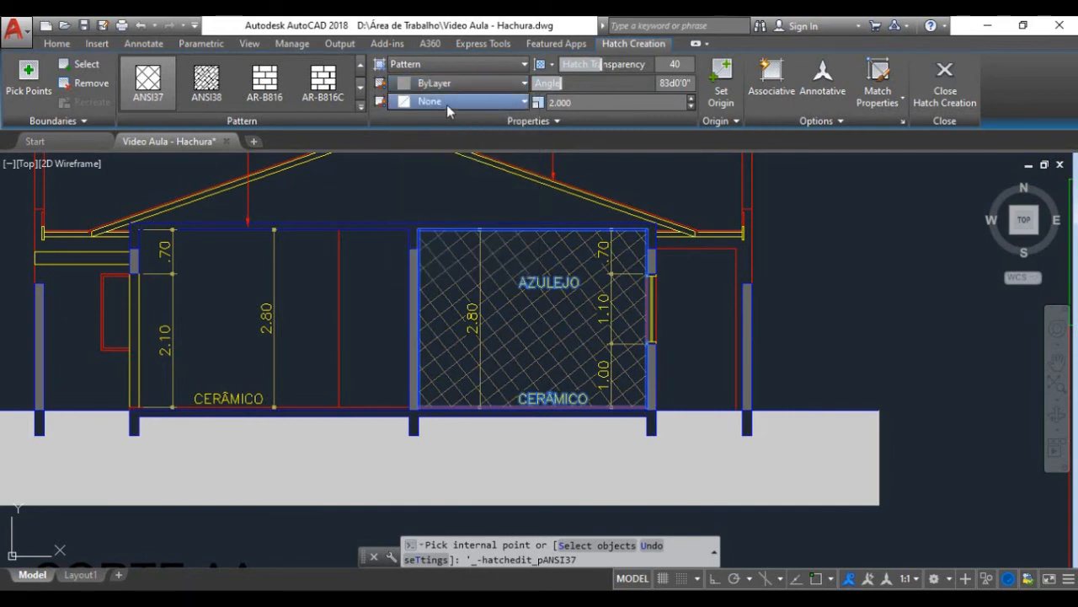
Step: Try background colour 147,149,152 behind the AZULEJO room's hatch pattern, and set the background back to None
left_click(446, 102)
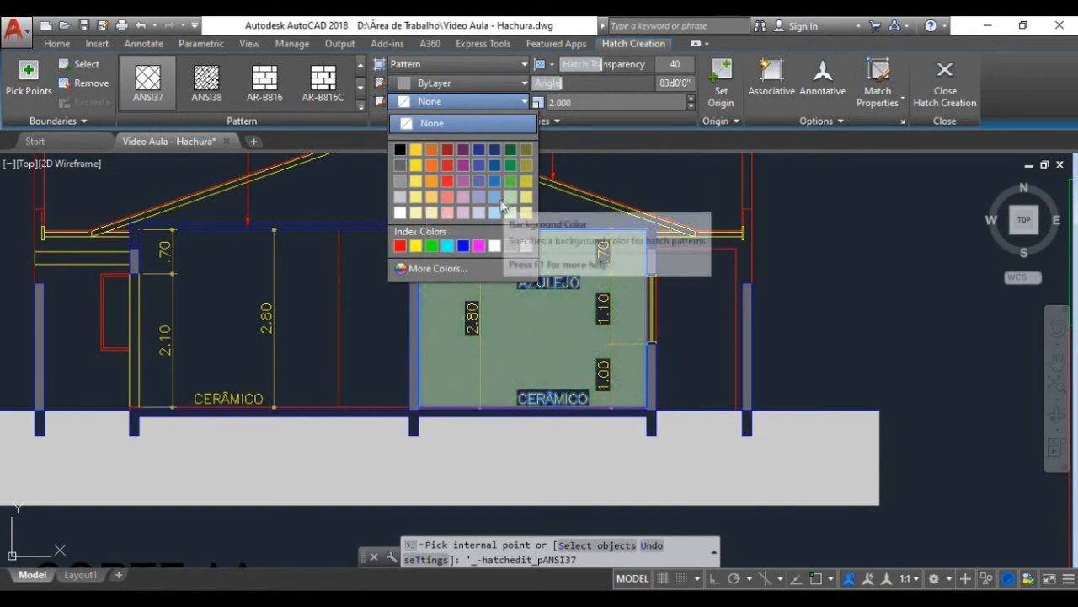
left_click(401, 182)
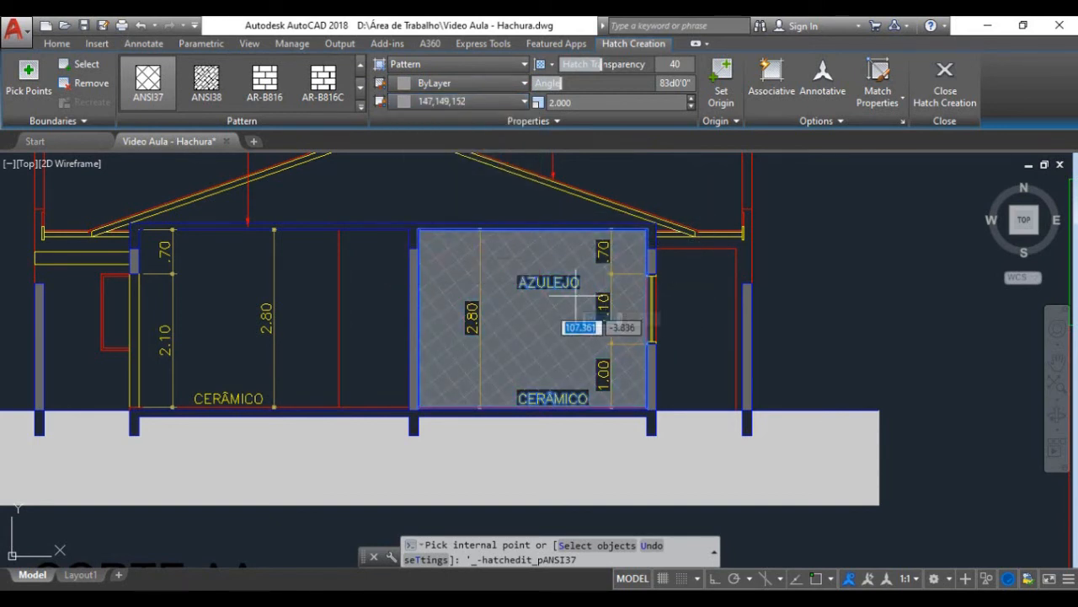
left_click(440, 102)
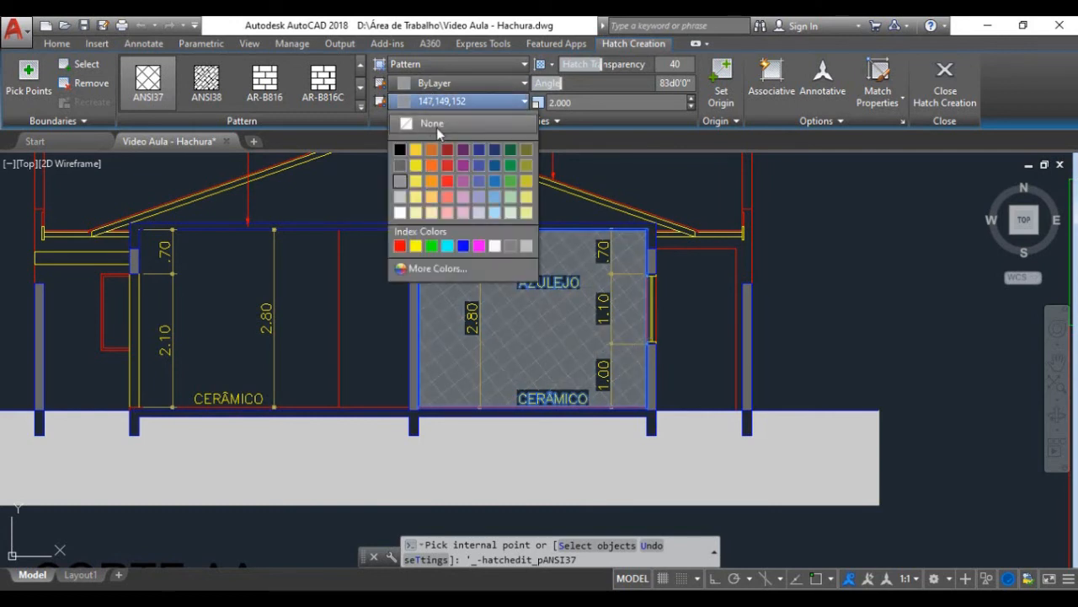
left_click(436, 127)
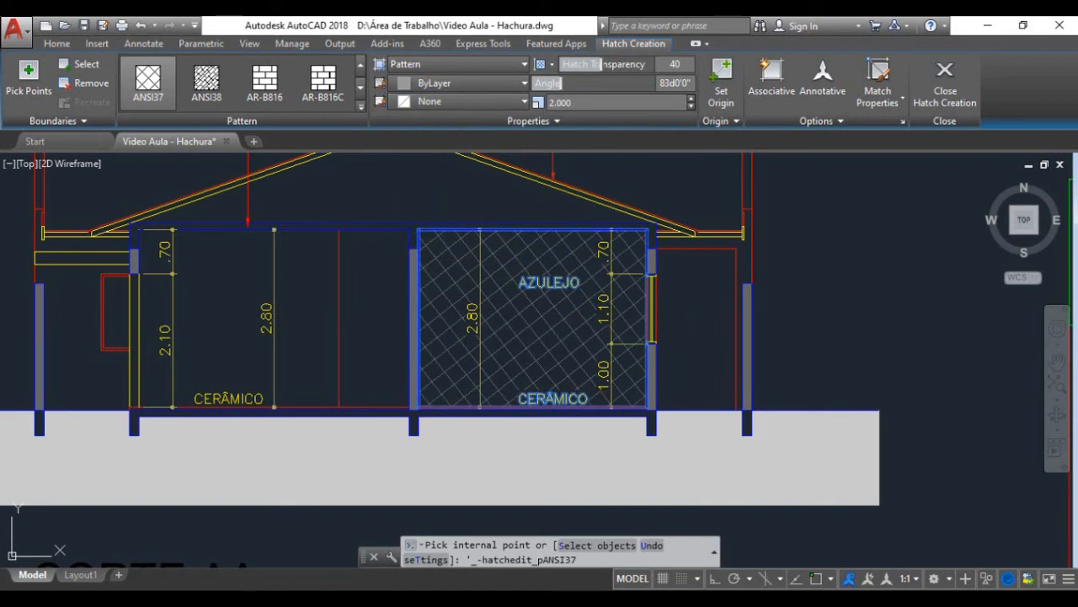
Step: Apply the ANSI37 hatch to the AZULEJO room and check it in section CORTE AA
left_click(580, 309)
key("Return")
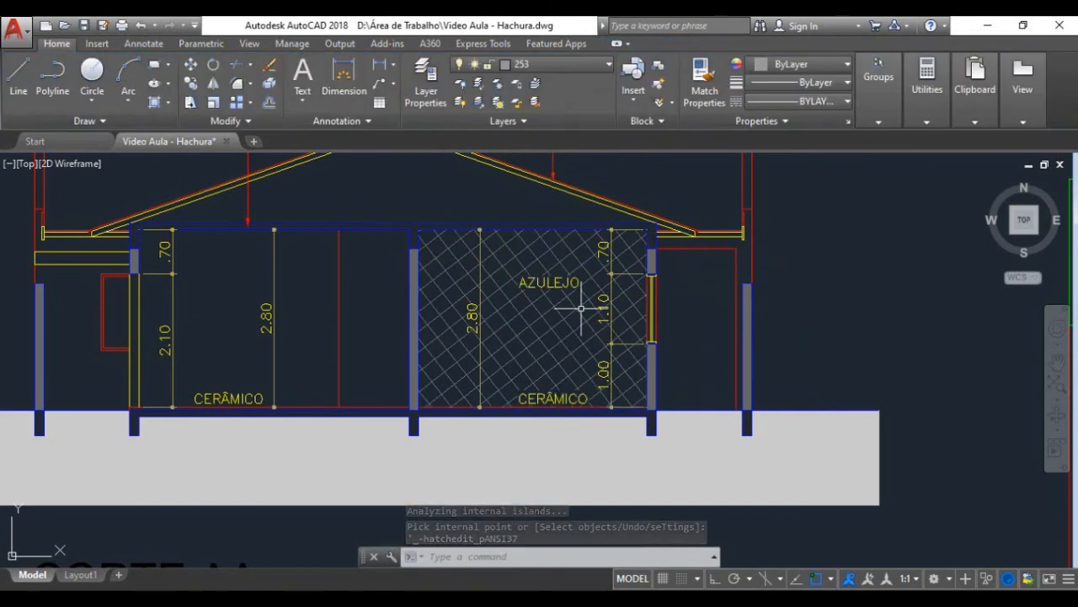
scroll(698, 303, "down", 2)
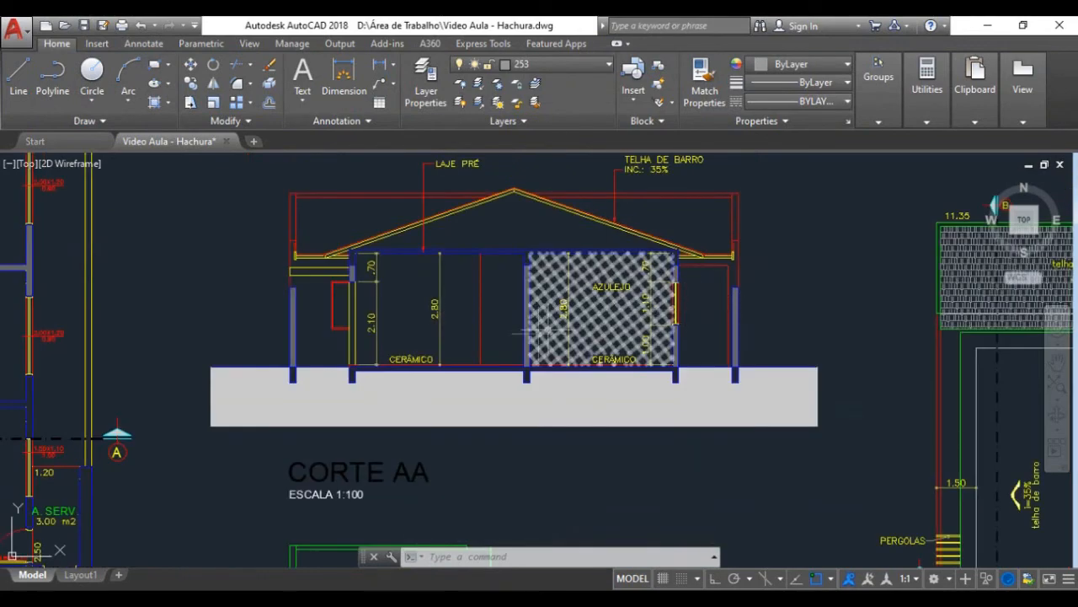
scroll(530, 344, "up", 2)
scroll(531, 373, "down", 4)
scroll(539, 354, "down", 2)
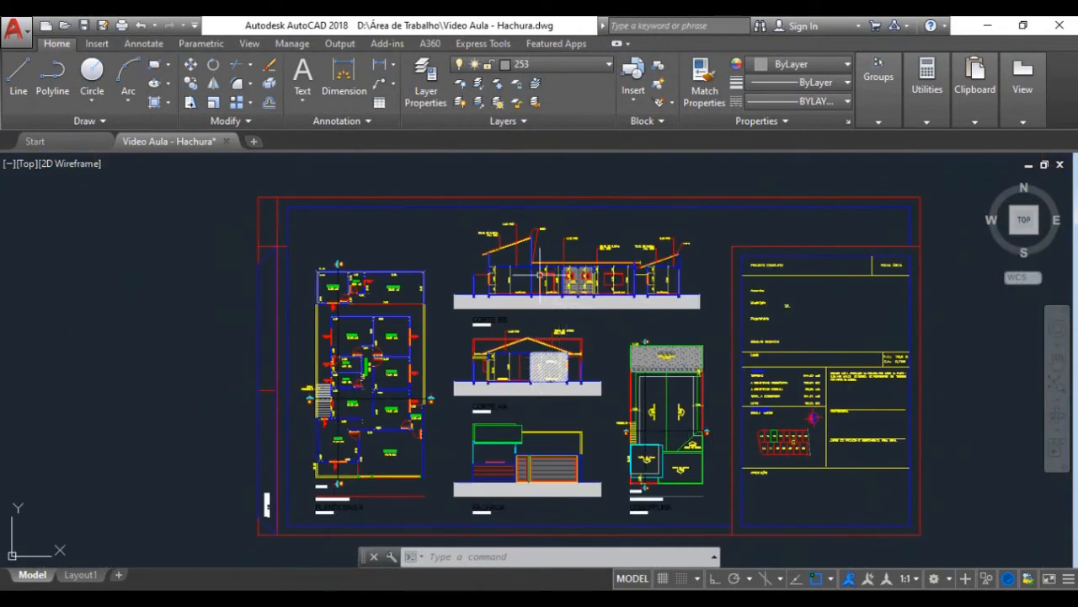
Step: Erase the solid hatch of the wall between the two AZUL. rooms in section CORTE BB, and undo the erasure
scroll(586, 297, "up", 6)
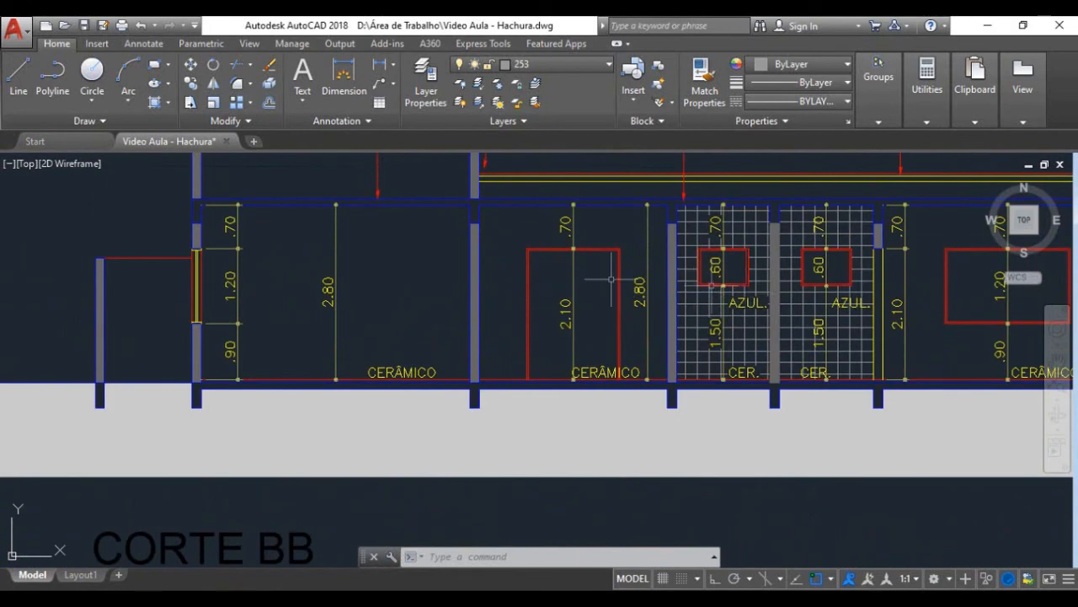
scroll(711, 299, "down", 3)
scroll(733, 303, "up", 5)
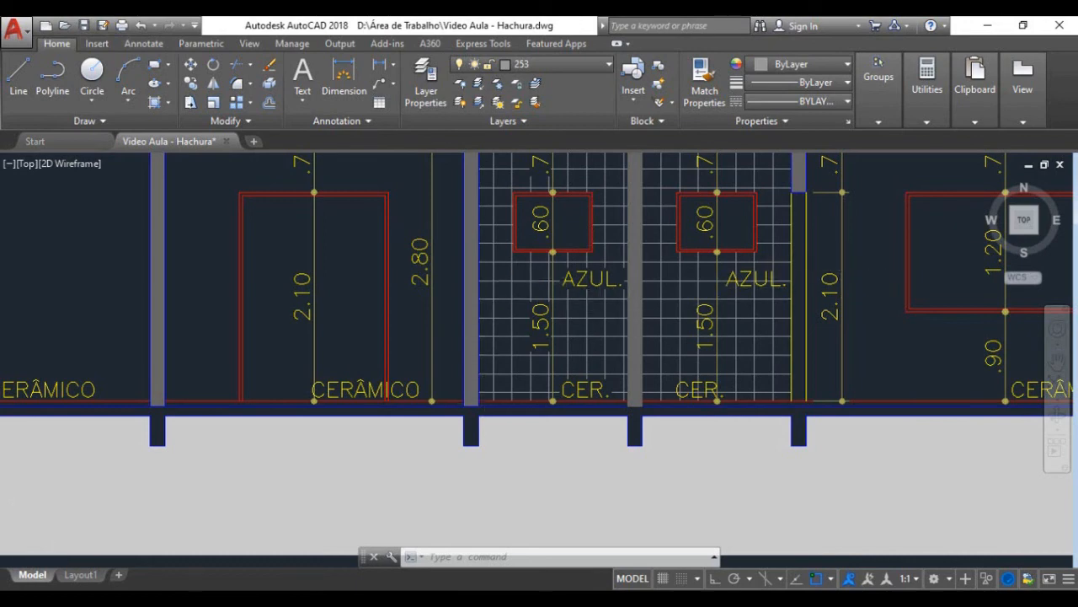
scroll(482, 397, "down", 2)
scroll(482, 358, "up", 2)
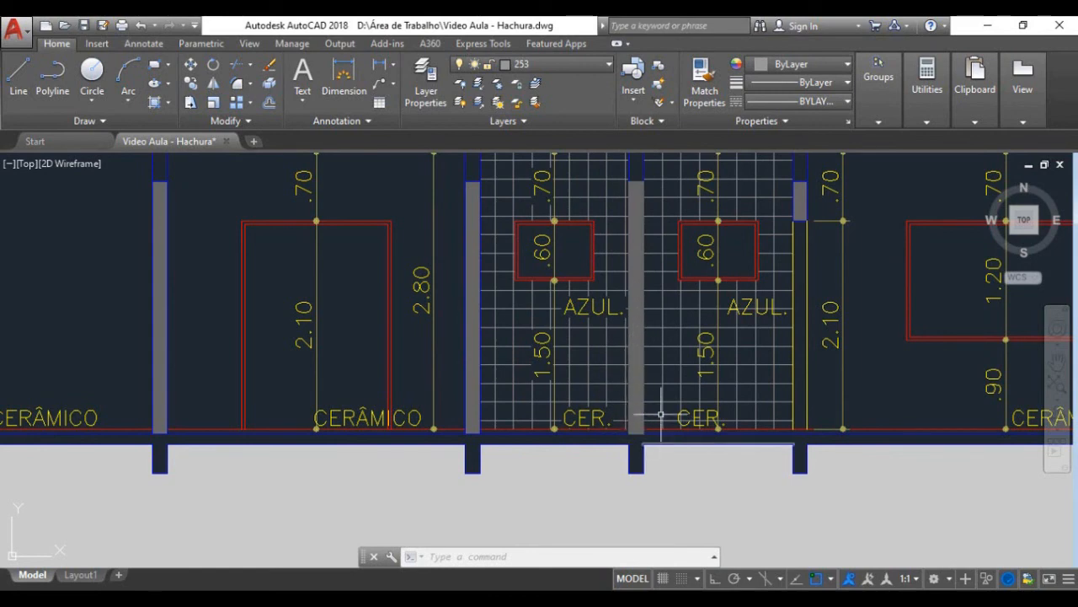
left_click(640, 198)
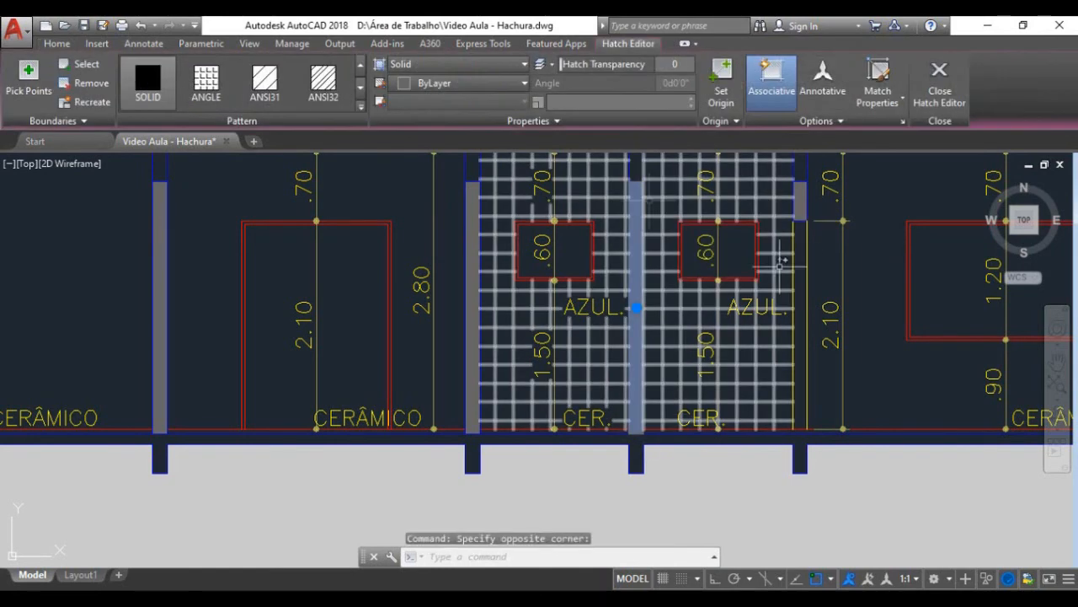
key("Delete")
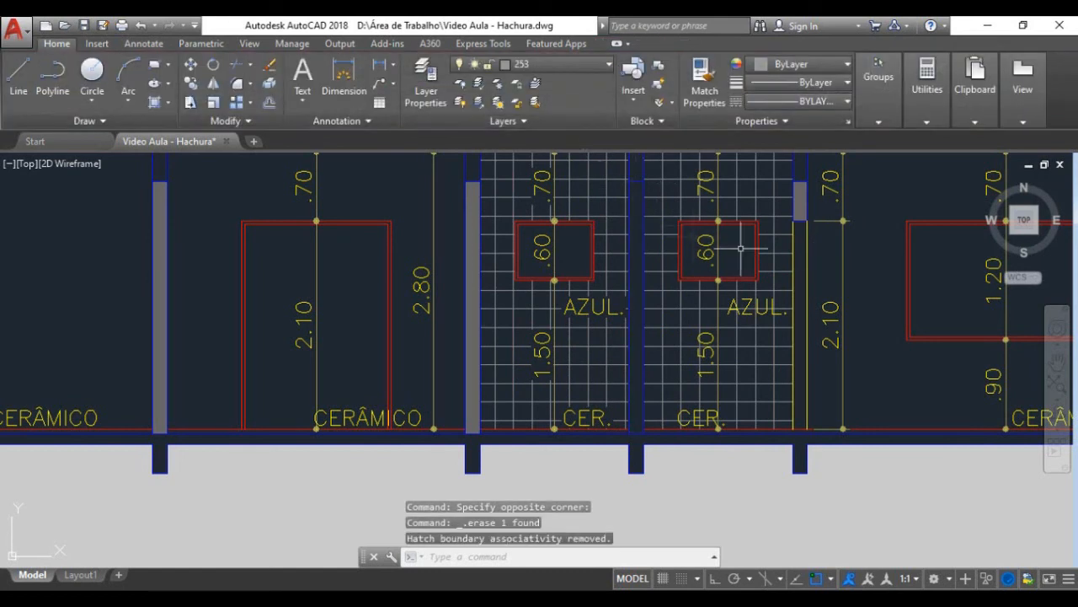
key("ctrl+z")
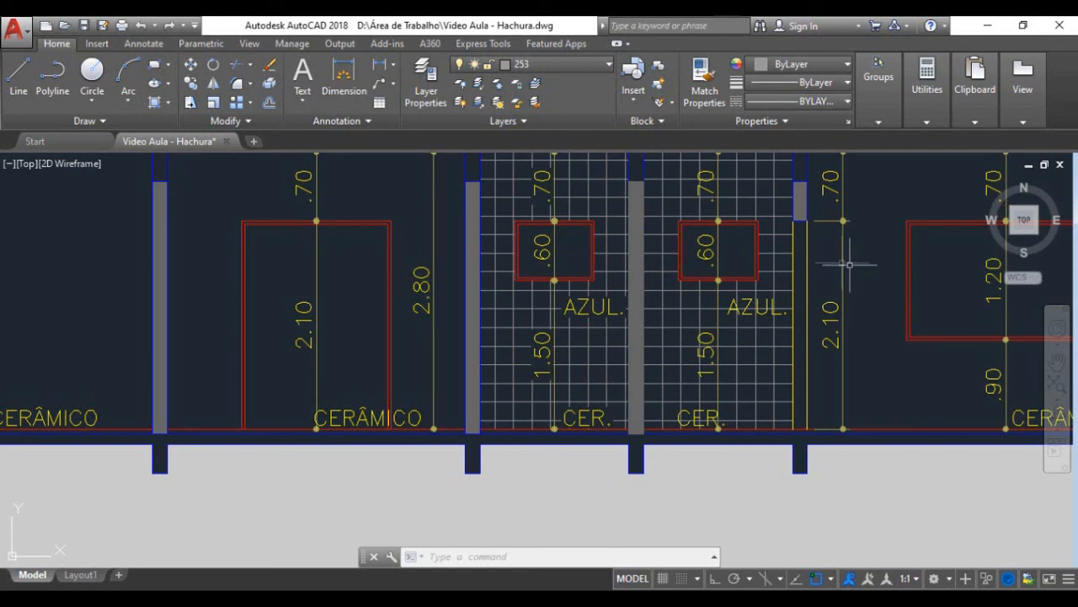
Step: Send the solid hatch of the wall between the two AZUL. rooms to the back with DRAWORDER
left_click(634, 204)
left_click(634, 204)
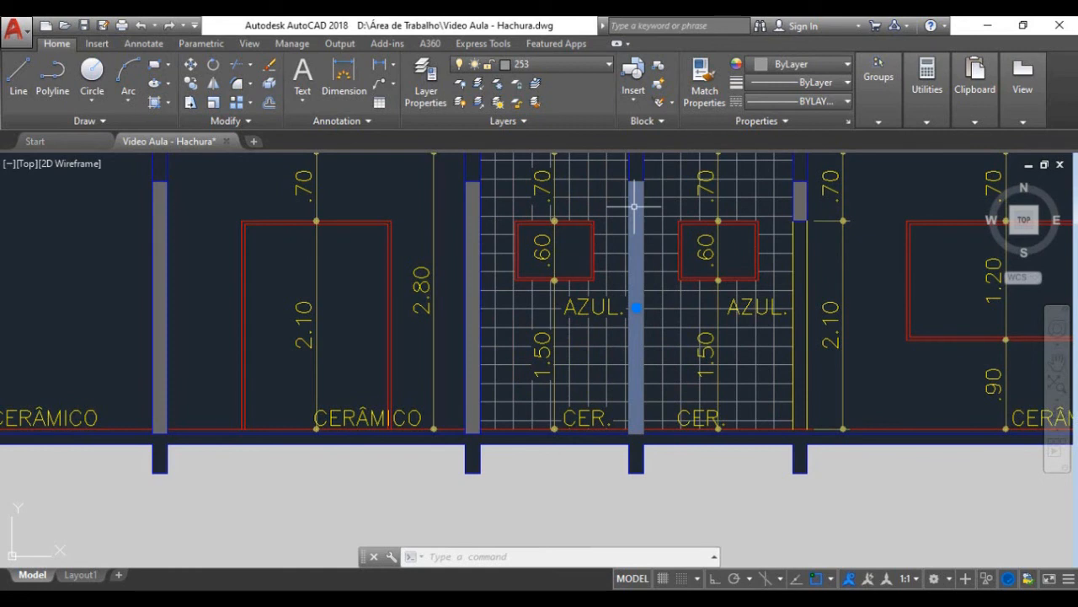
type("DR")
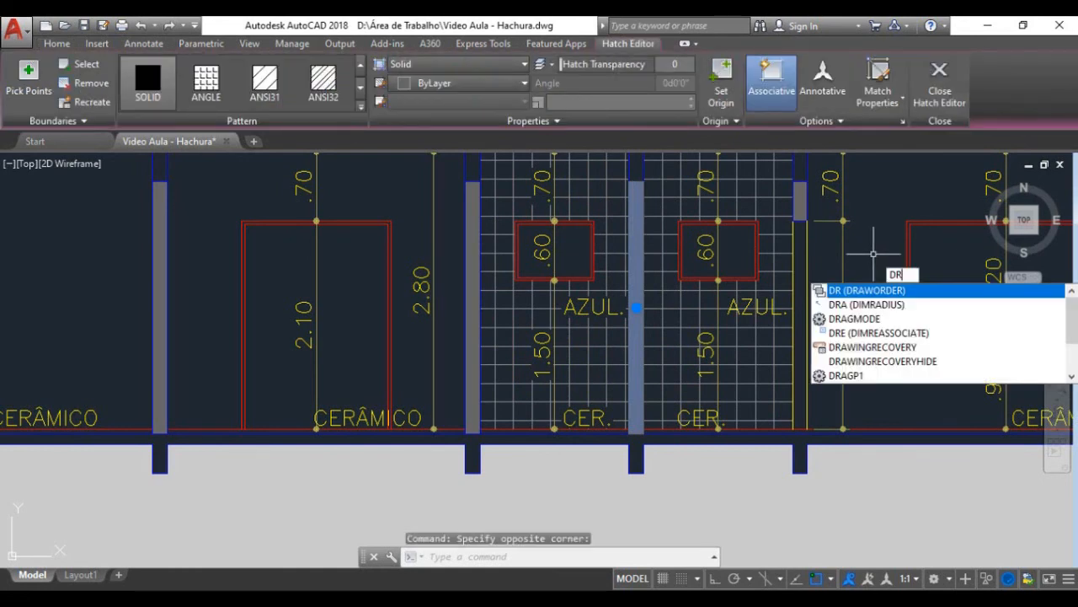
key("Return")
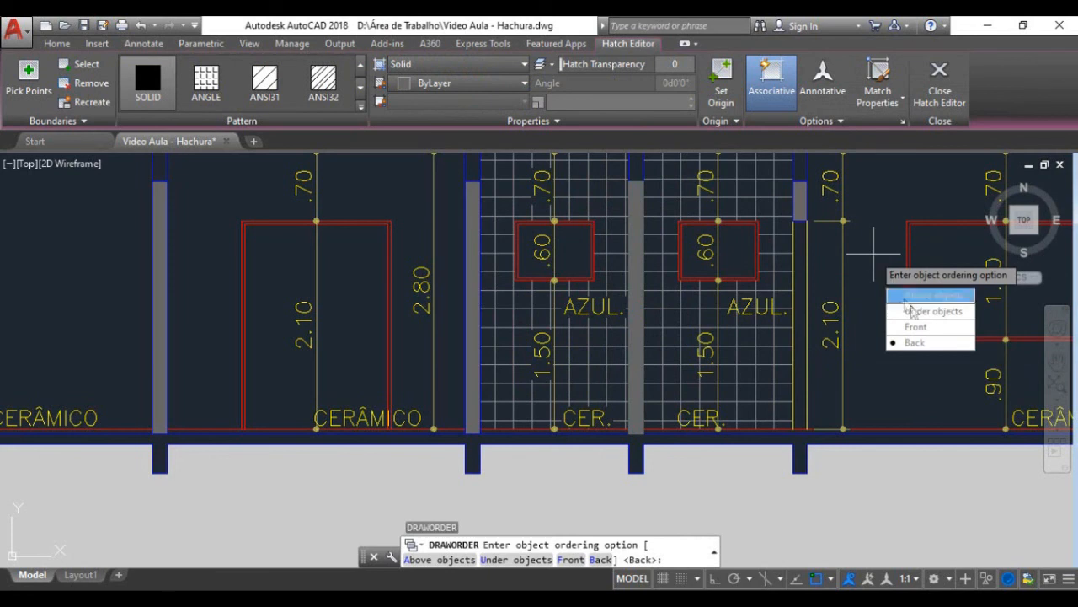
left_click(933, 343)
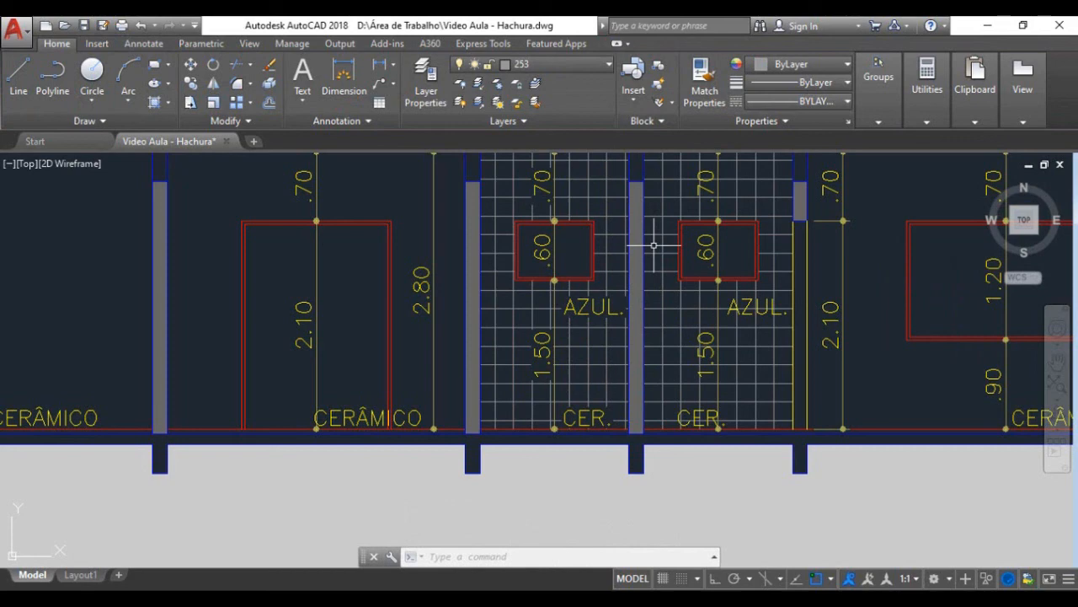
Step: Compare the walls around COZINHA and A. SERV. in the copy's floor plan with those in the finished sheet's plan
scroll(654, 245, "down", 7)
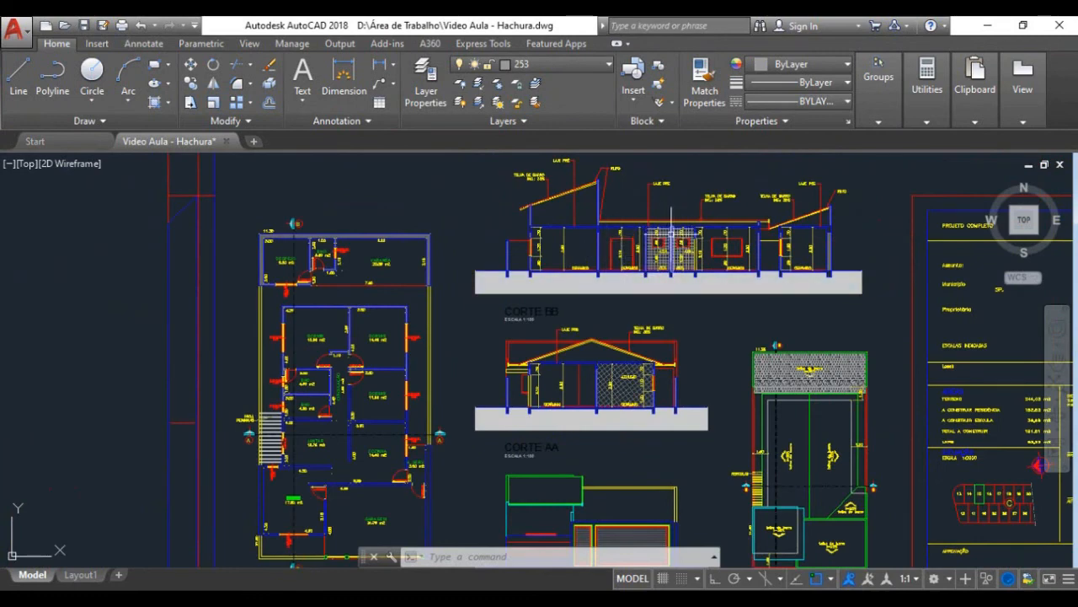
scroll(677, 243, "down", 2)
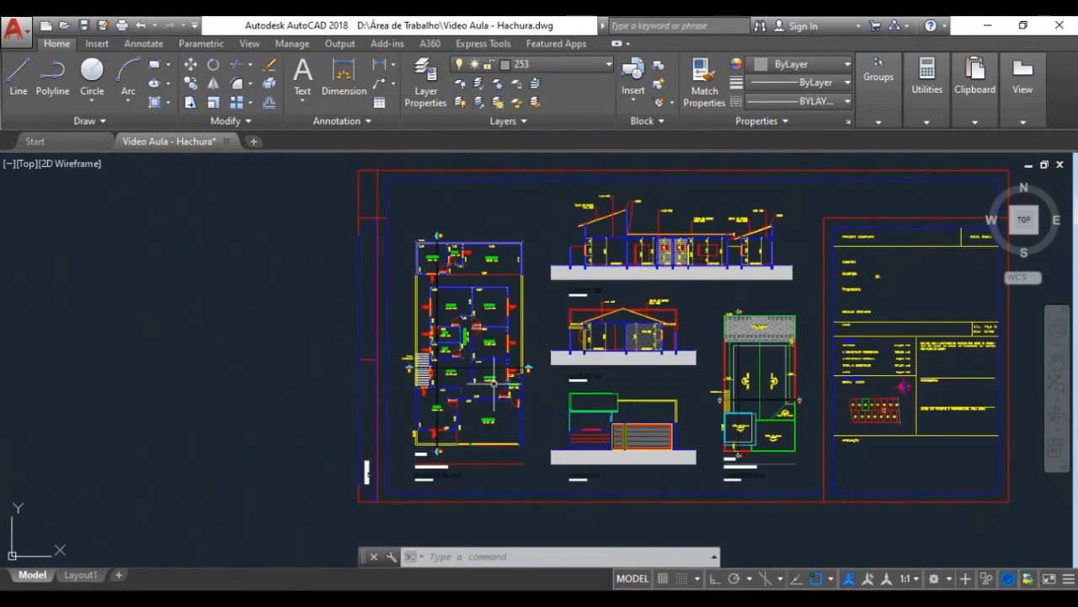
scroll(557, 428, "up", 6)
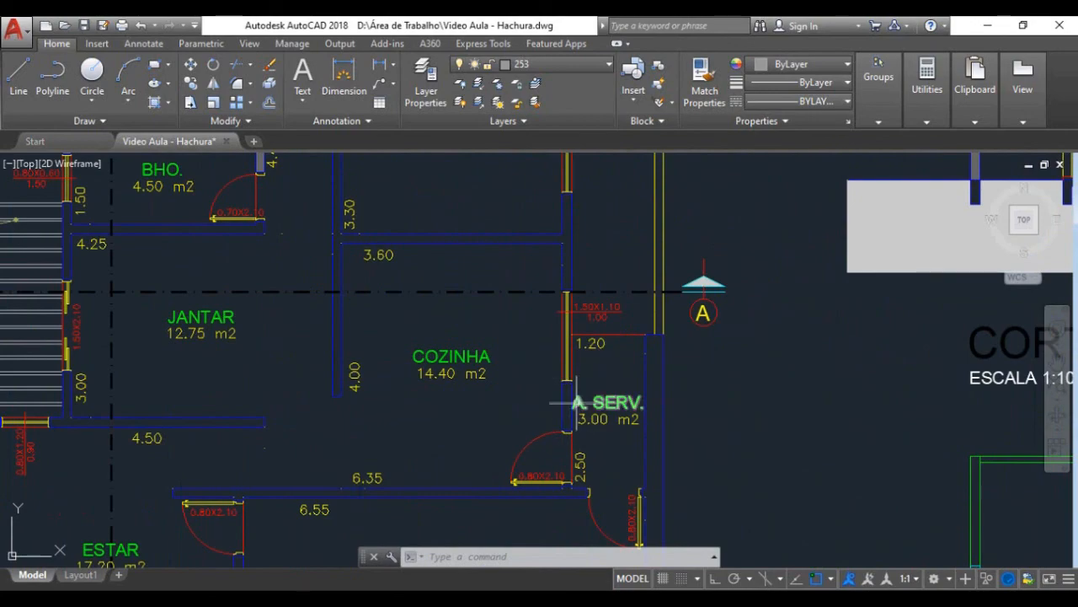
scroll(590, 406, "down", 5)
scroll(588, 411, "up", 6)
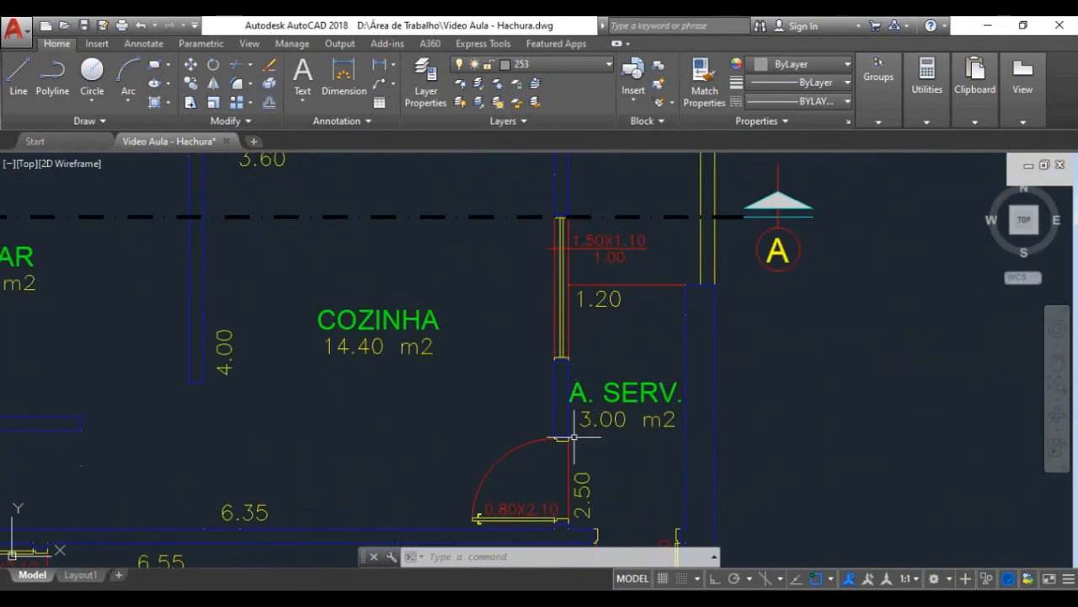
scroll(575, 417, "down", 5)
scroll(574, 418, "down", 3)
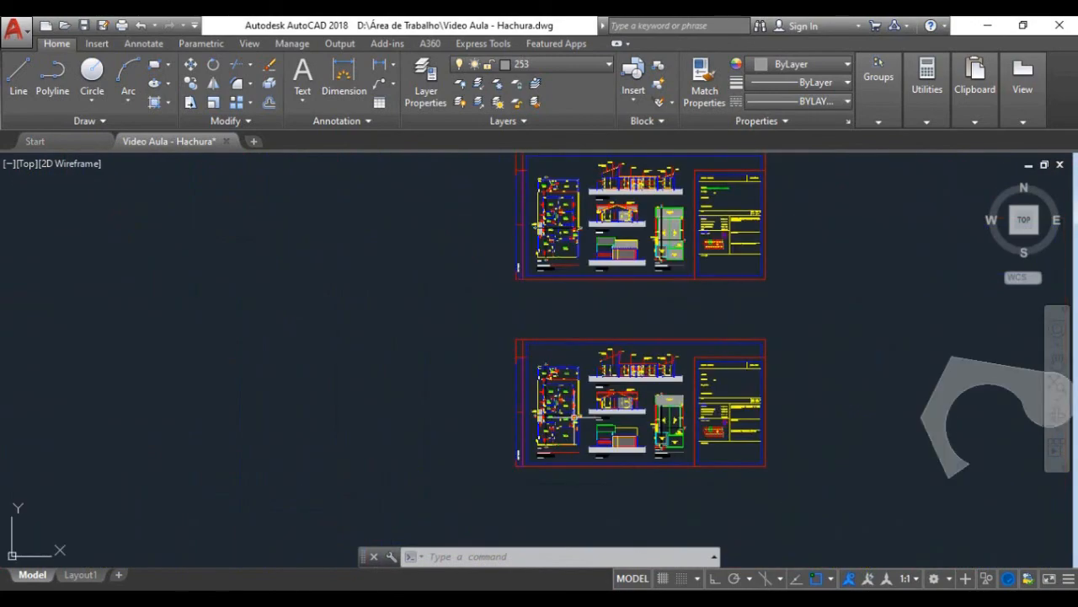
scroll(573, 253, "up", 6)
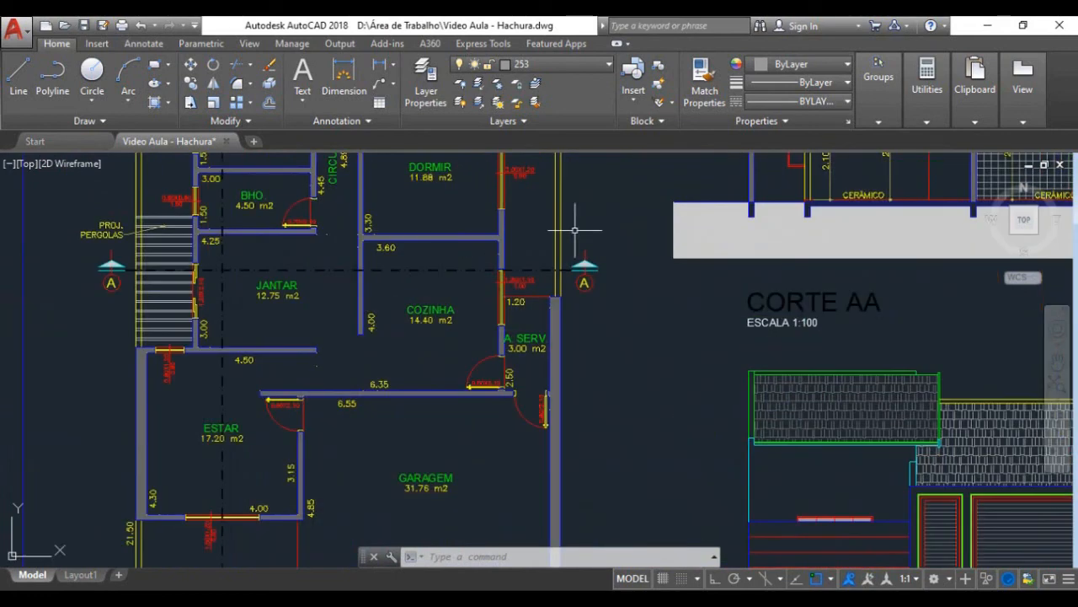